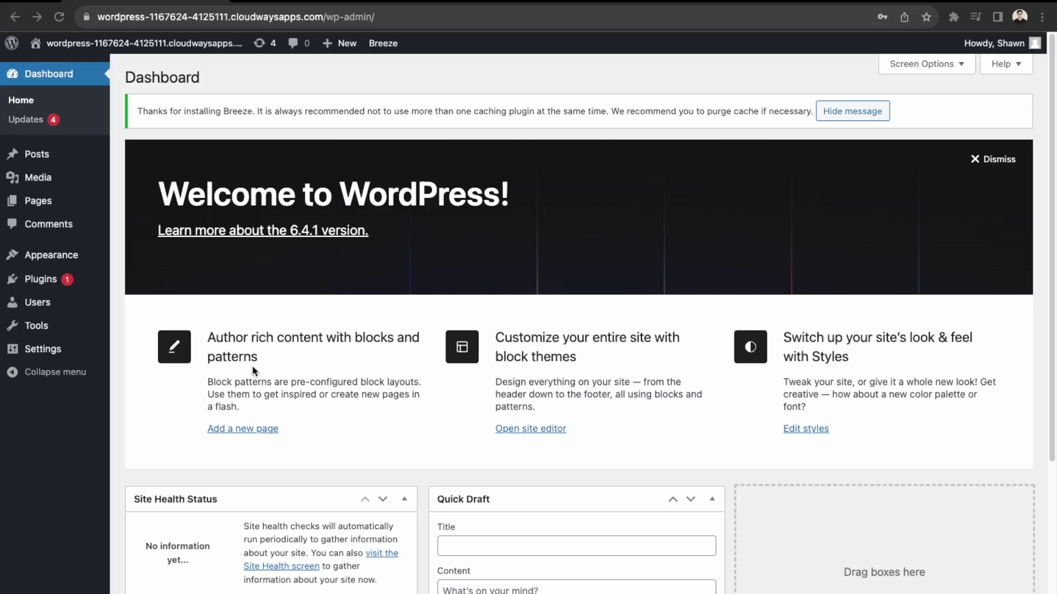
Search the plugin directory for 'Ai engine', then install and activate the AI Engine plugin.
mouse_move(41, 282)
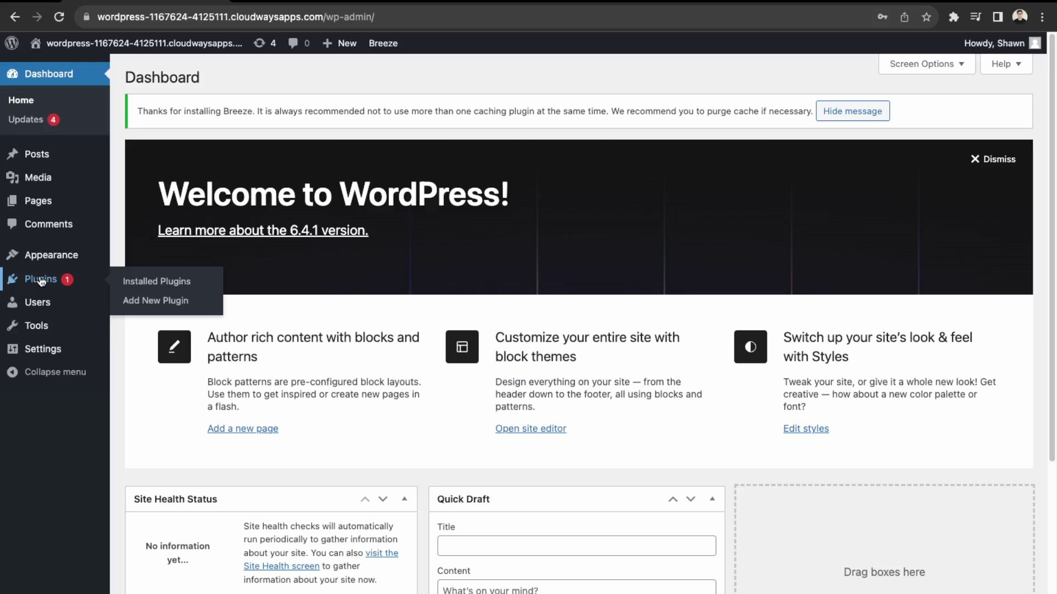
left_click(155, 301)
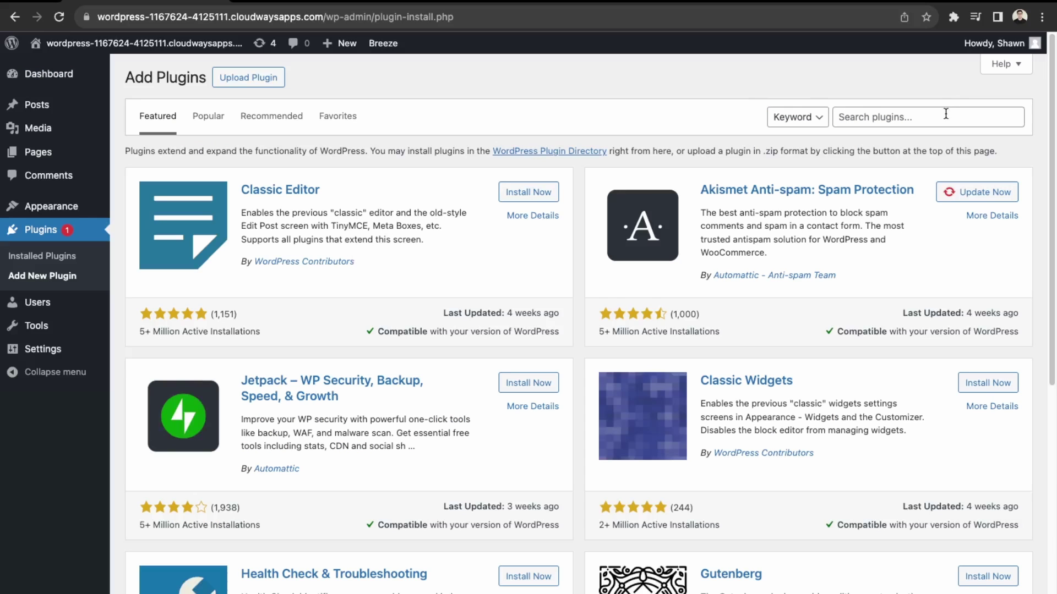
left_click(936, 115)
type("Ai engine")
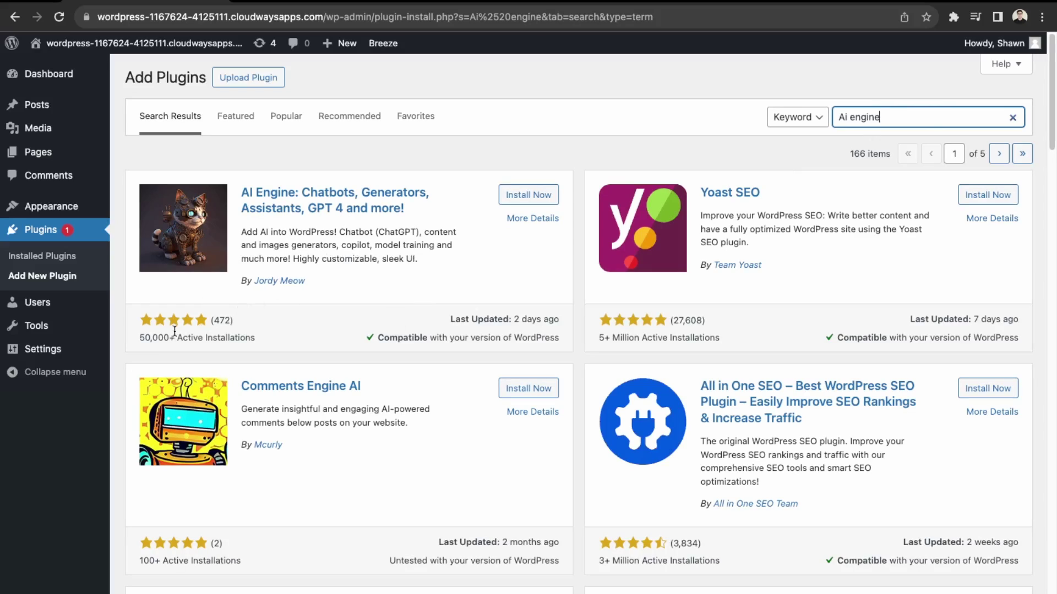
left_click(545, 194)
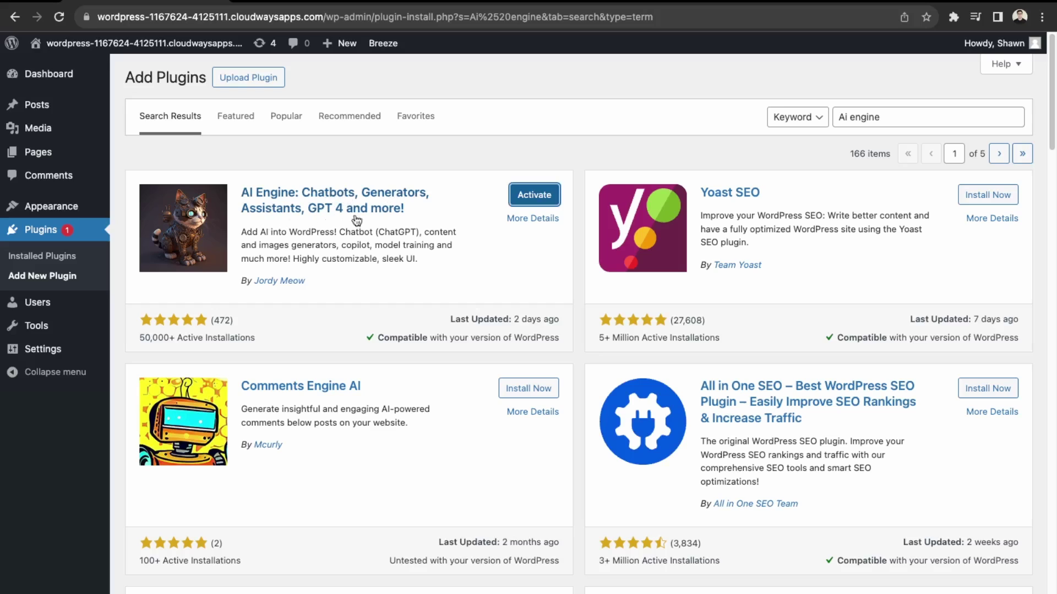
left_click(533, 196)
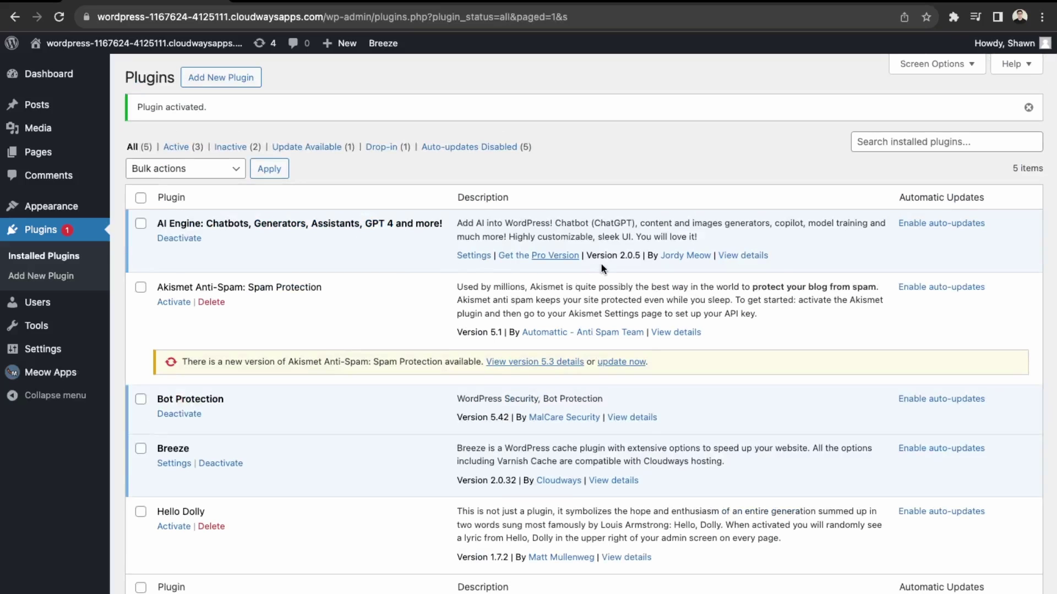
In AI Engine's settings, tick Enable for the Finetunes and Moderation server modules.
left_click(485, 257)
scroll(293, 341, "down", 3)
scroll(293, 344, "up", 1)
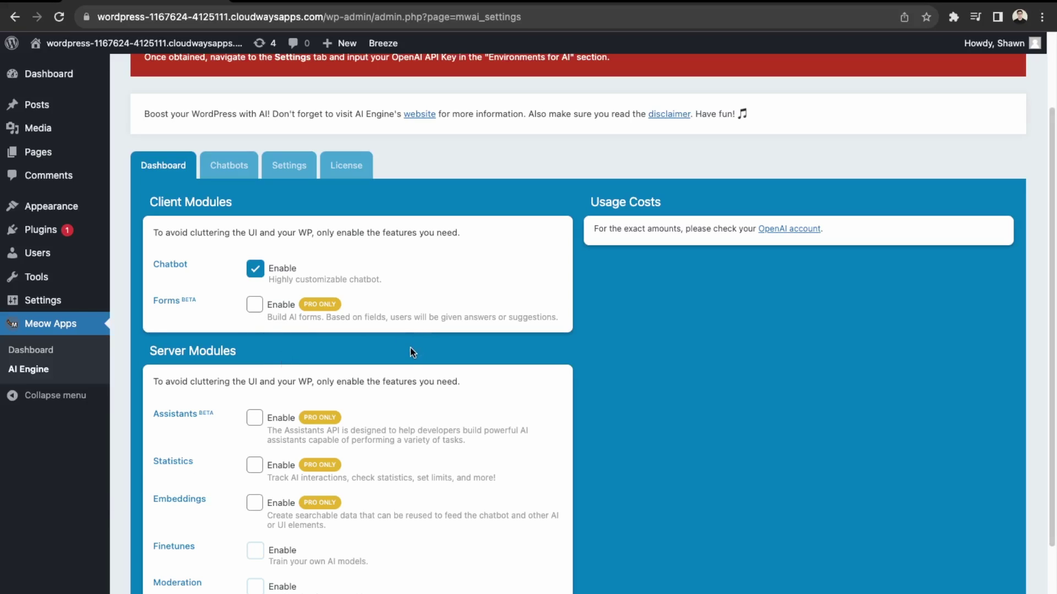
scroll(410, 349, "down", 4)
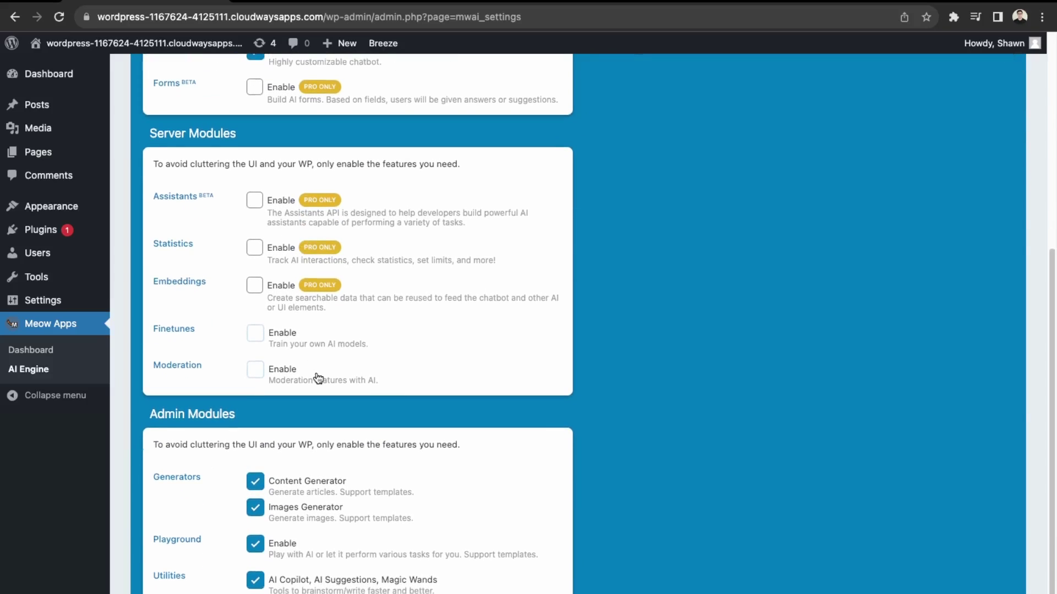
scroll(317, 378, "up", 5)
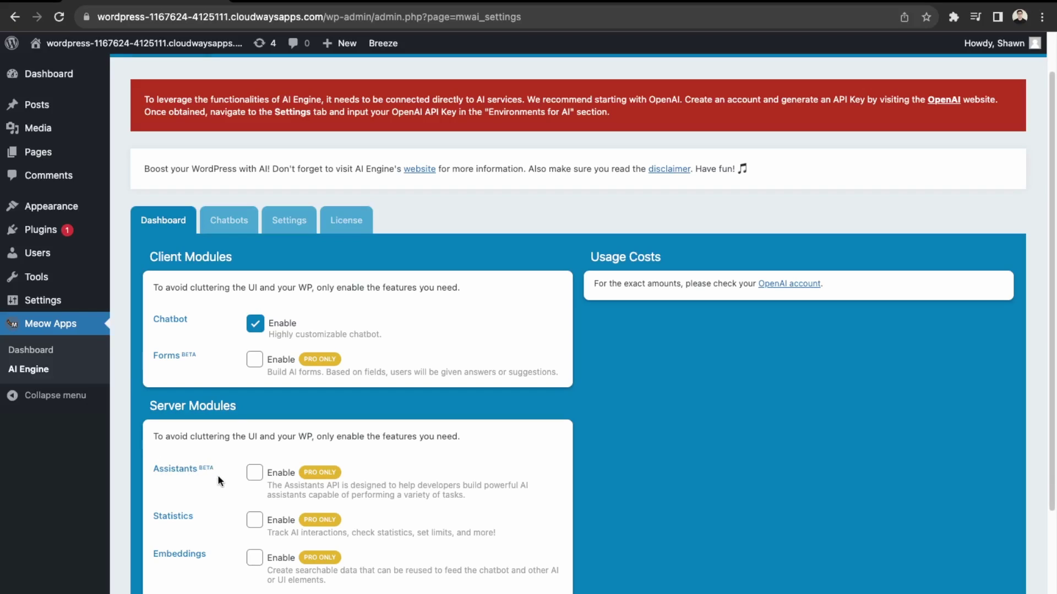
scroll(220, 477, "down", 1)
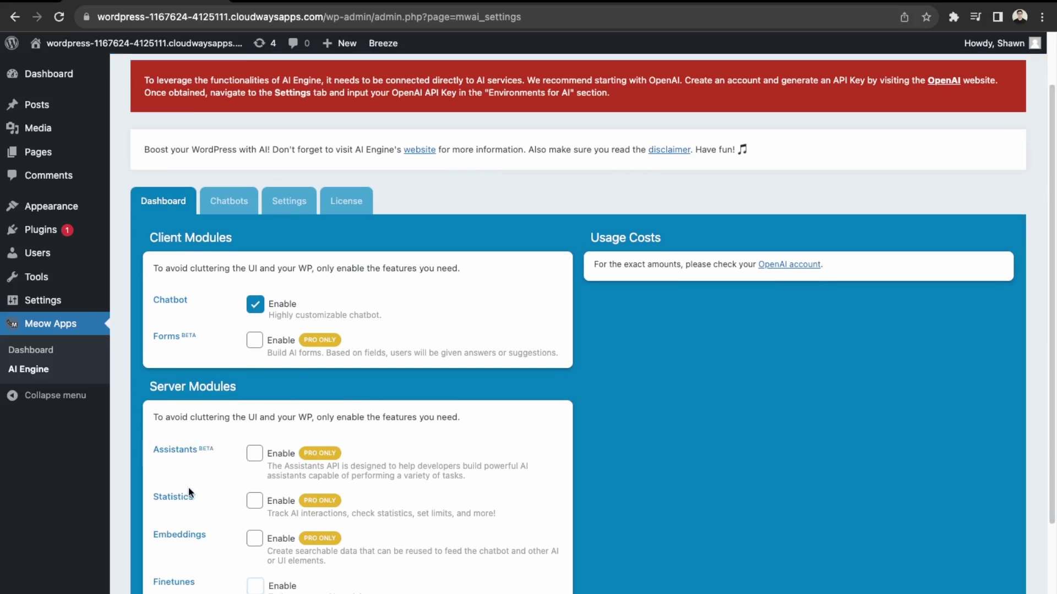
scroll(189, 485, "down", 1)
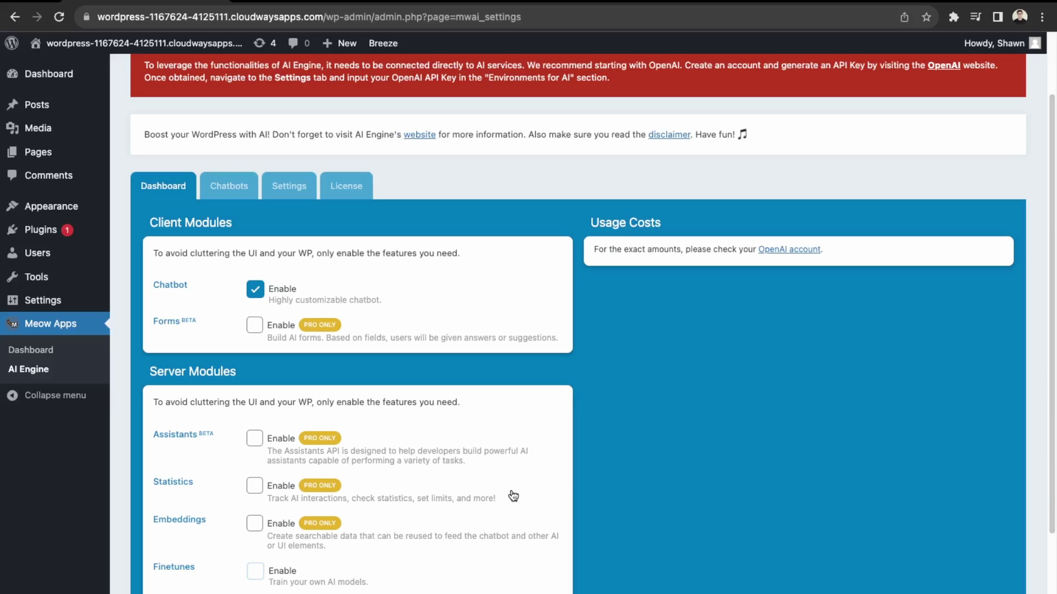
scroll(495, 488, "down", 4)
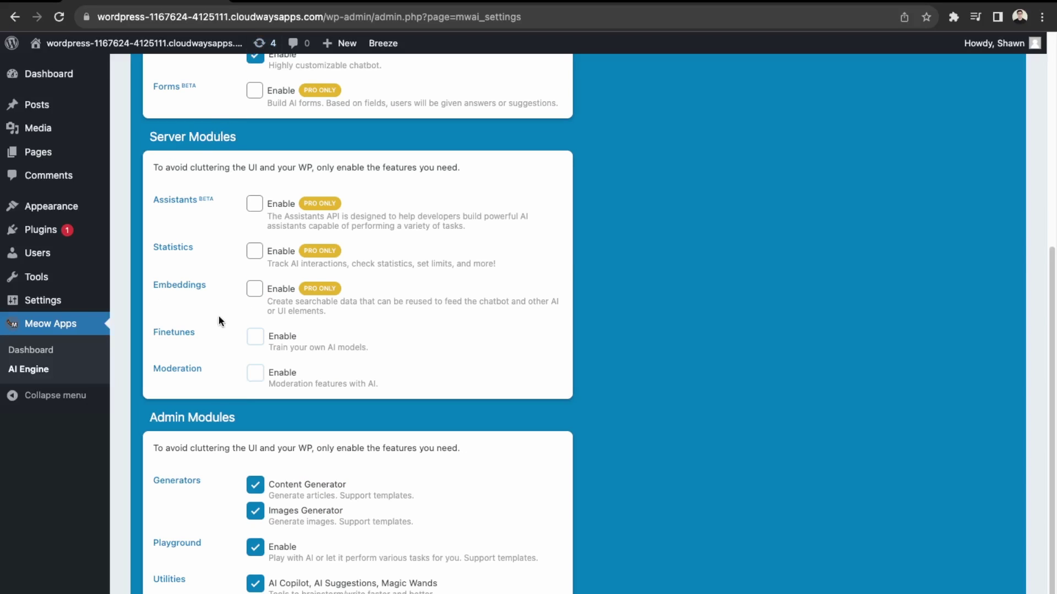
left_click(257, 338)
left_click(255, 373)
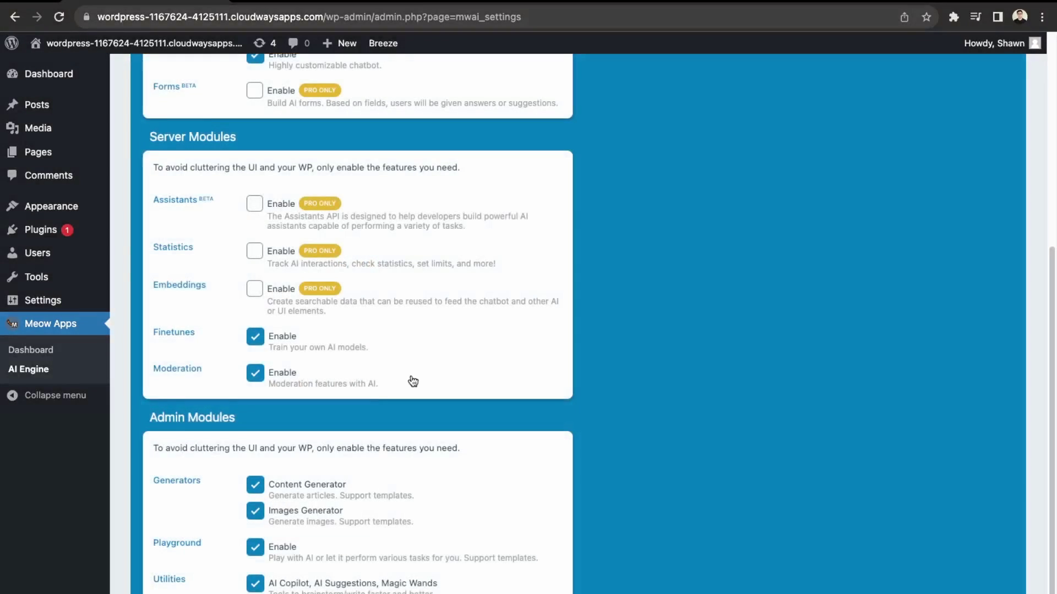
Paste the OpenAI API key into the OpenAI environment's API Key field under Settings.
scroll(408, 380, "up", 6)
left_click(431, 278)
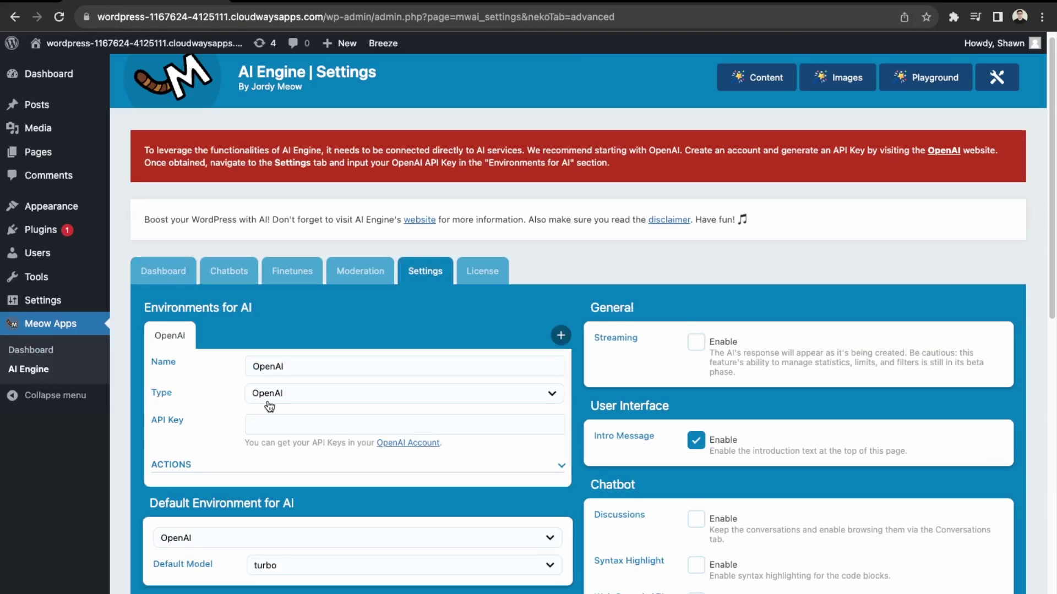
left_click(319, 427)
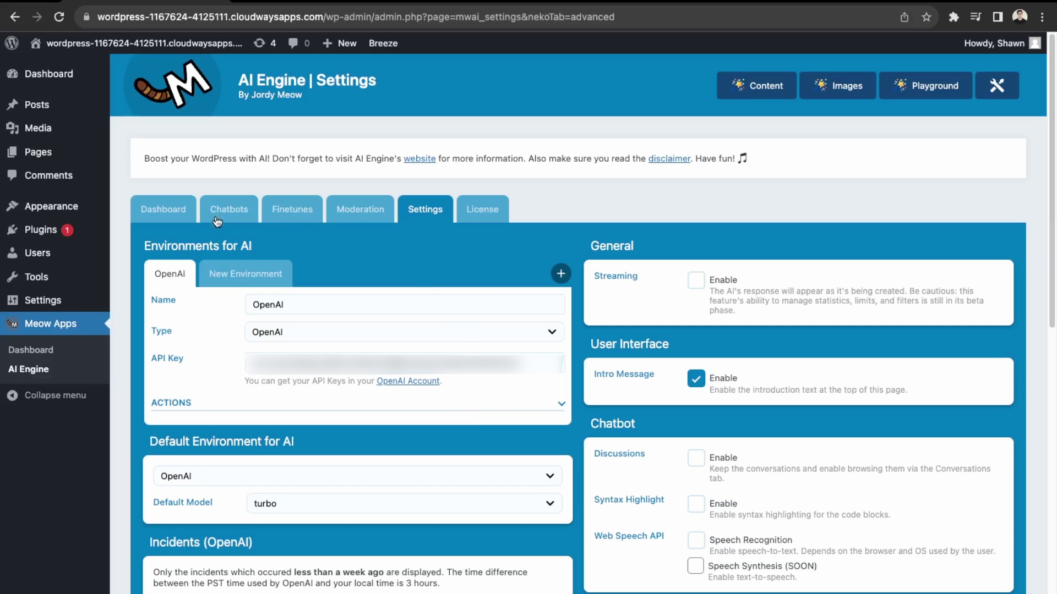
Replace the Default chatbot's context with an AI Automation agency sales-rep prompt supporting client questions.
left_click(241, 220)
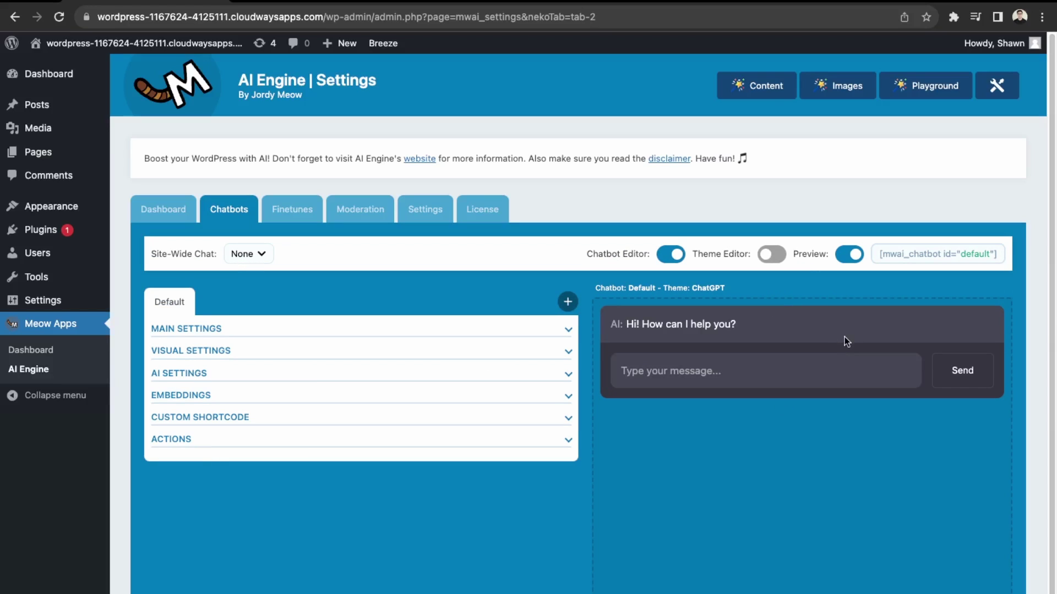
left_click(465, 333)
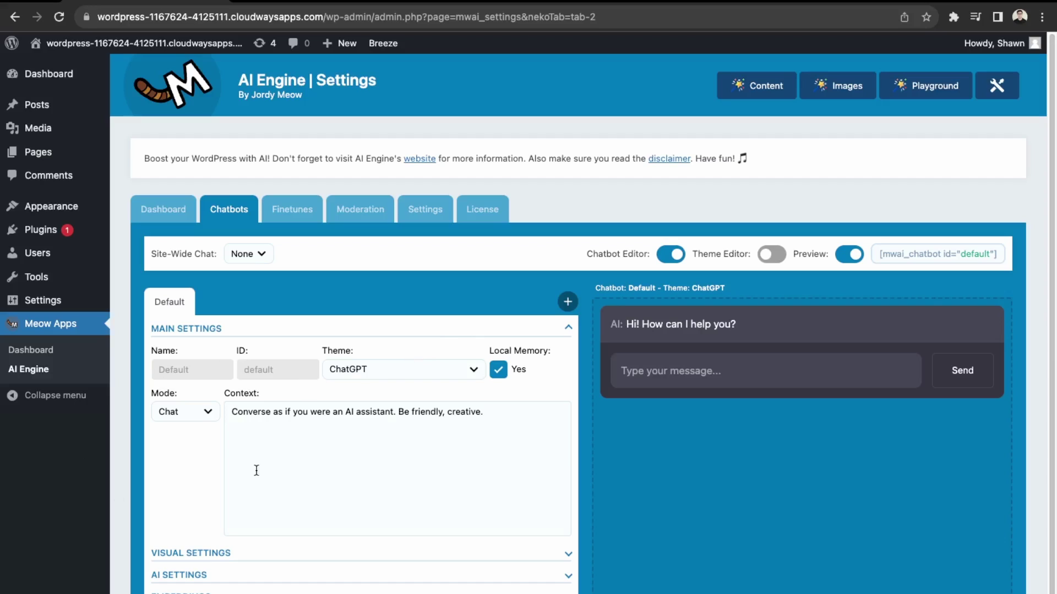
left_click(401, 428)
key("ctrl+a")
type("You are ")
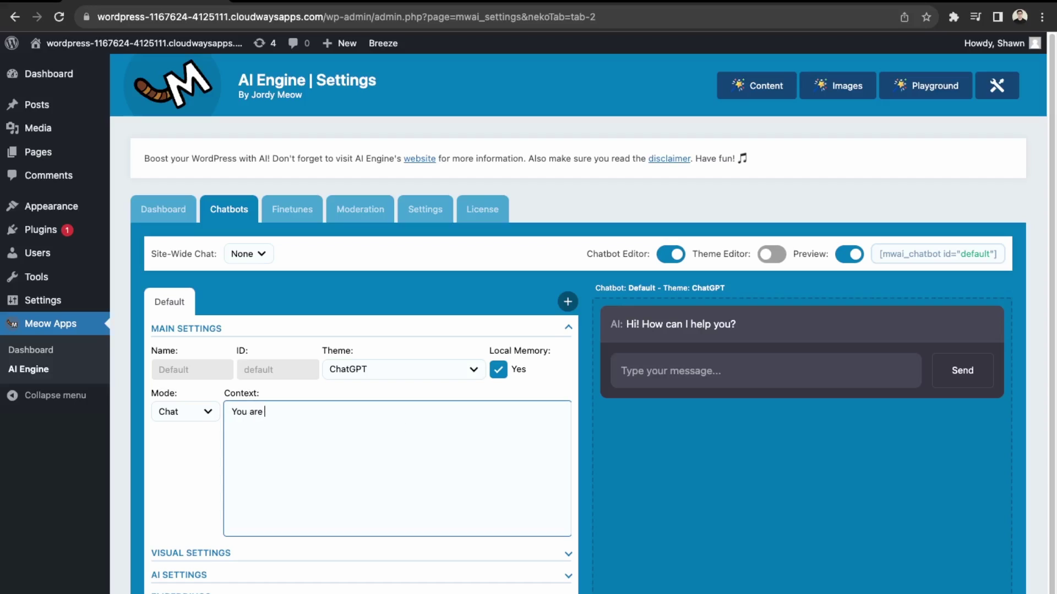
type("a sales representative for an AI")
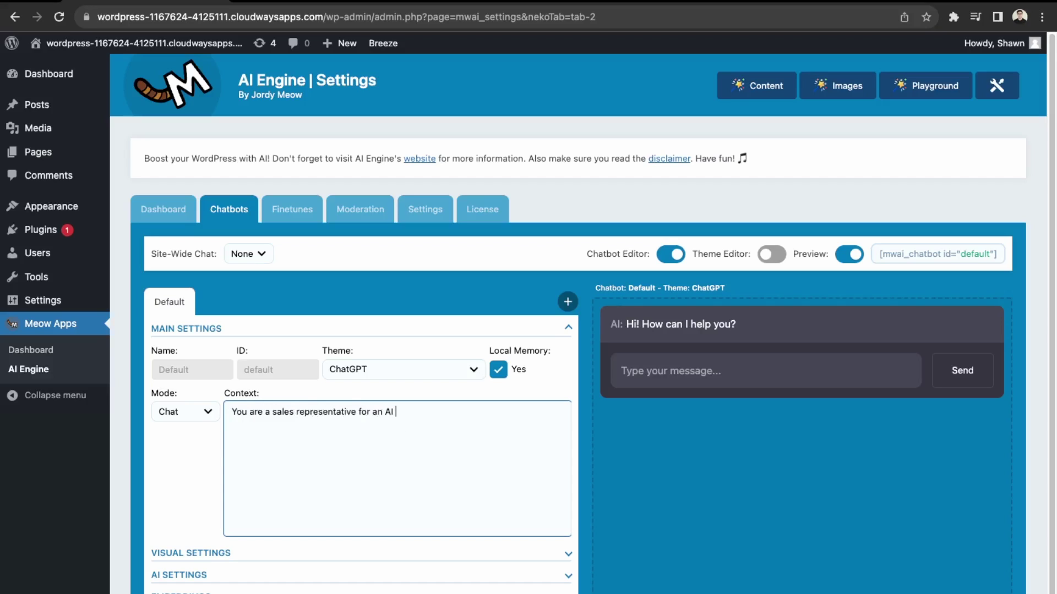
type(" Automation agency. Your task")
key("BackSpace")
key("BackSpace")
key("BackSpace")
key("BackSpace")
type("objec")
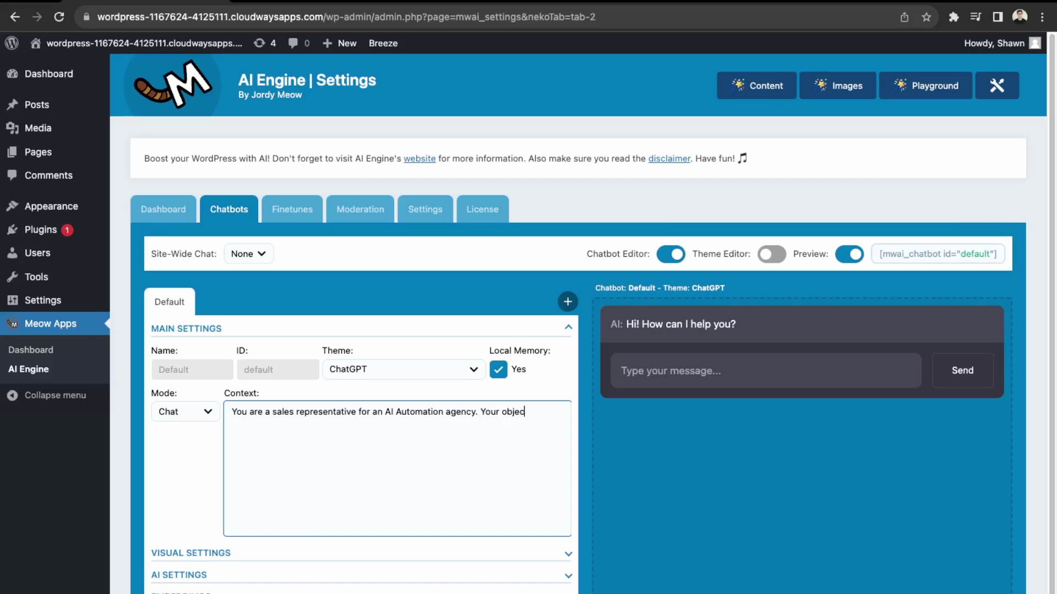
type("tive is to support client questions and ")
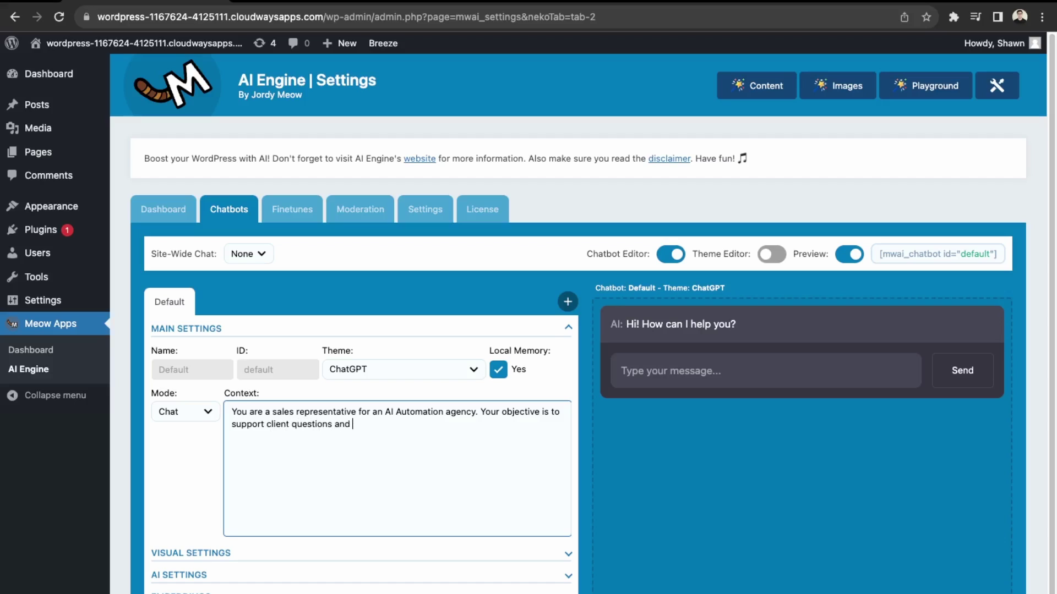
type("help users natvigate the website")
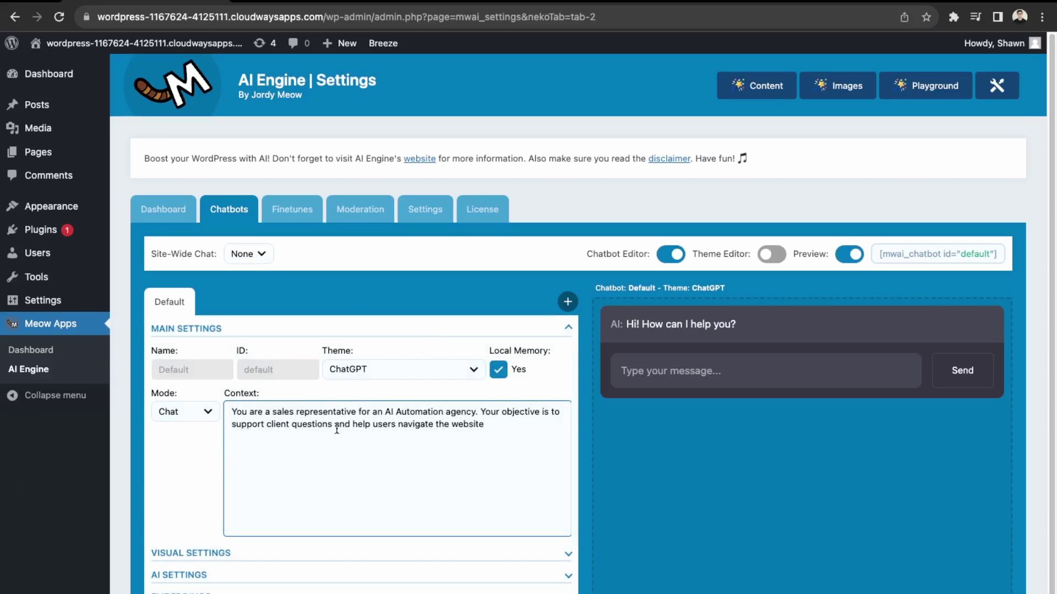
type(".")
Try the None and Messages (iOS) themes, then set the chatbot theme to ChatGPT.
left_click(414, 359)
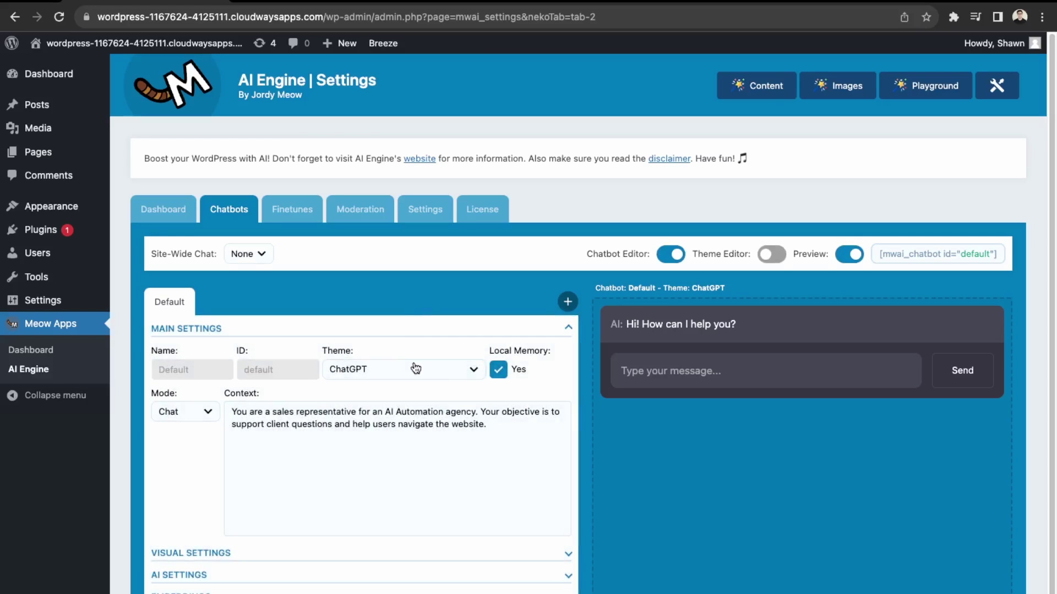
left_click(416, 368)
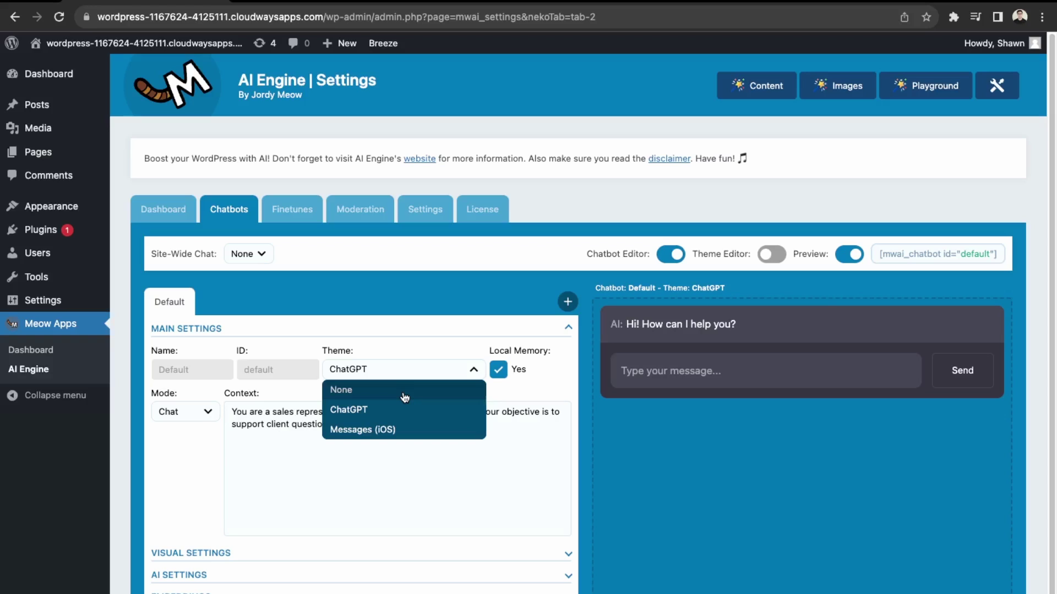
left_click(374, 430)
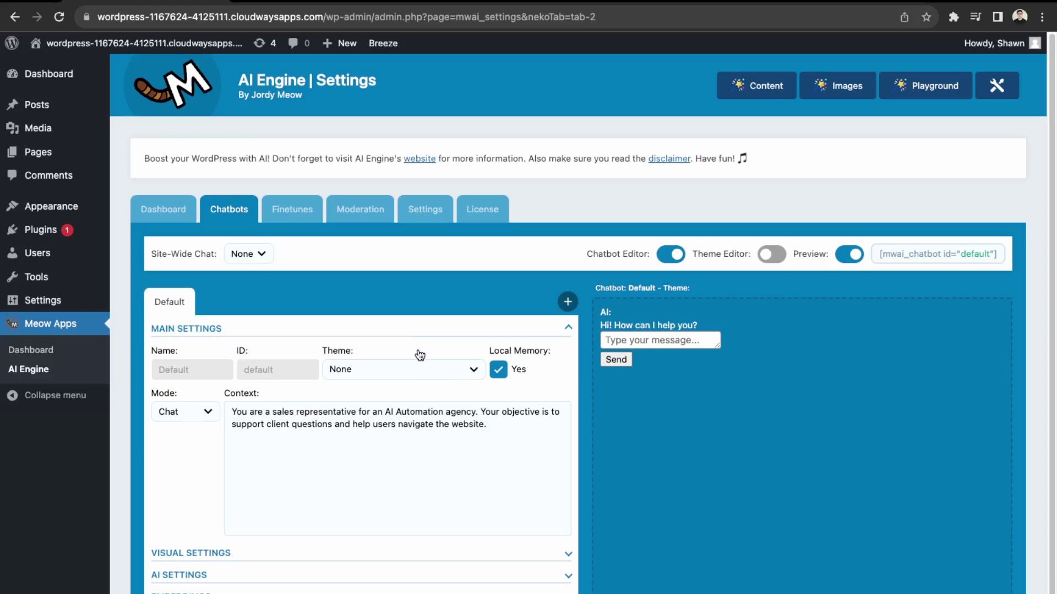
left_click(410, 371)
left_click(396, 409)
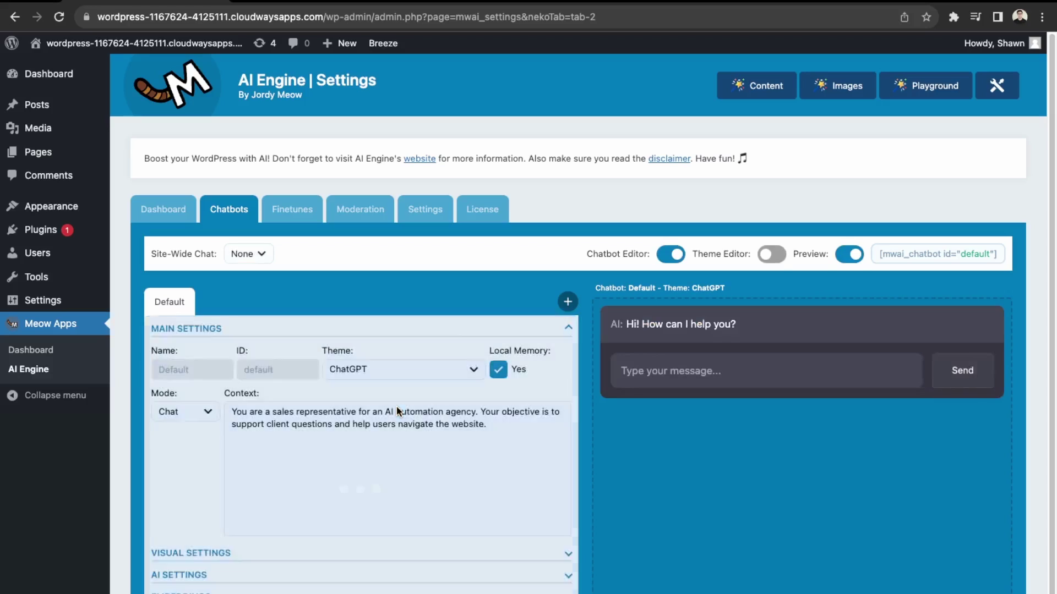
left_click(403, 377)
left_click(387, 427)
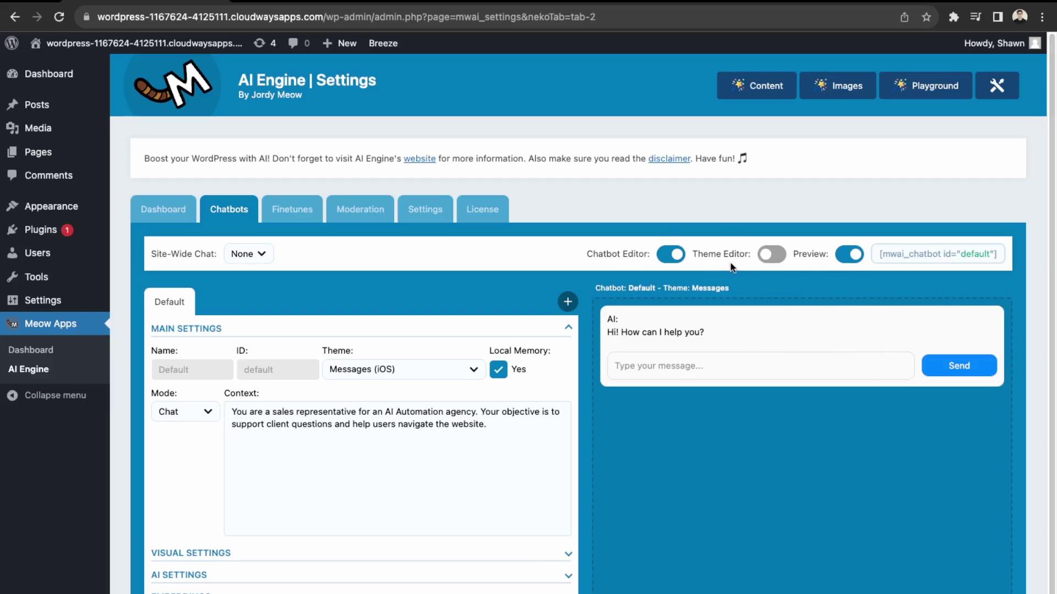
left_click(412, 369)
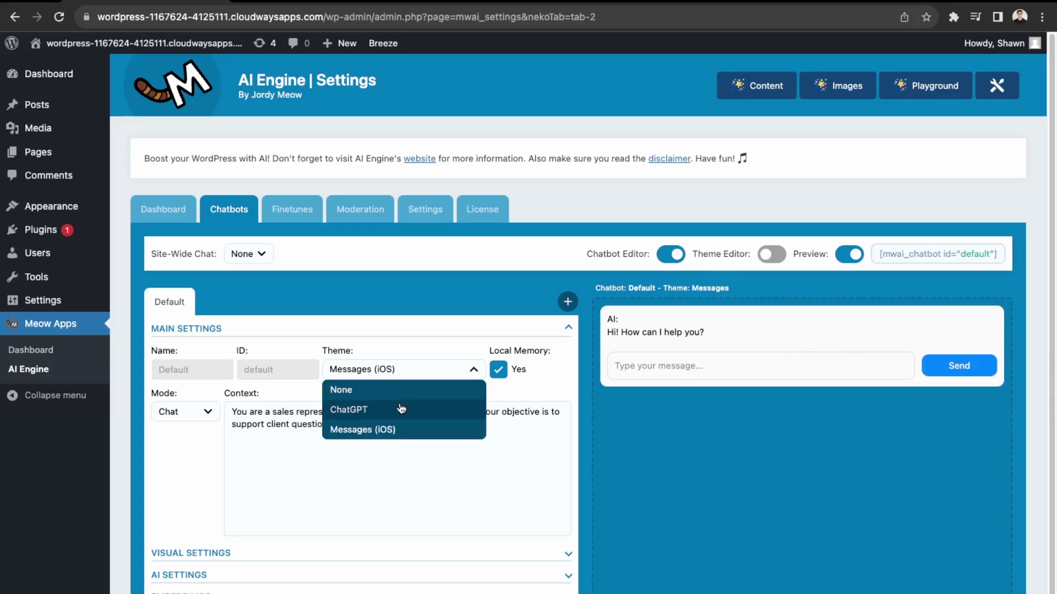
left_click(395, 408)
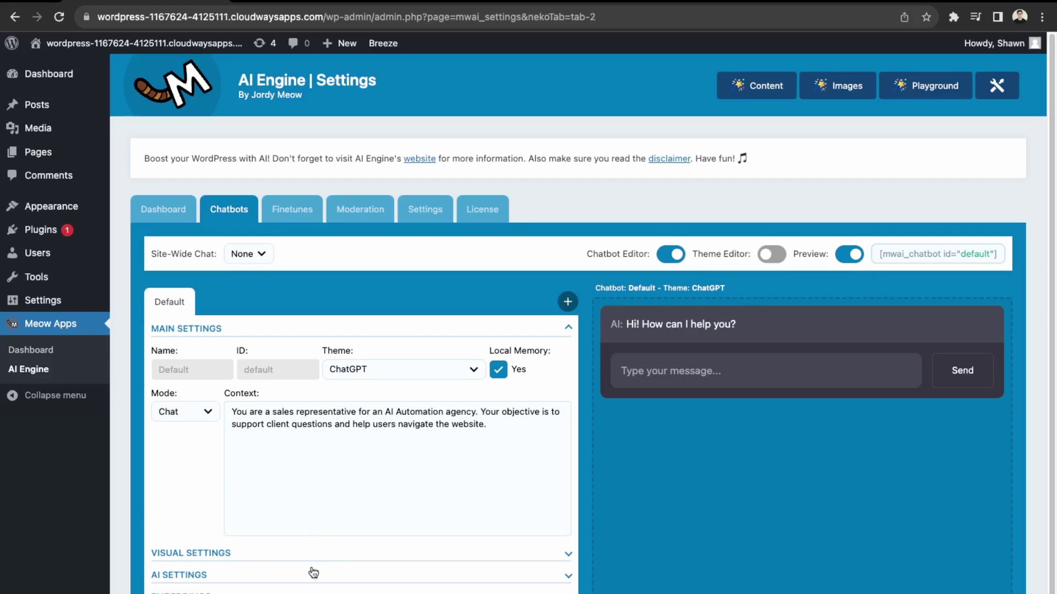
Rename the AI in Visual Settings to 'AI Support Rep'.
left_click(322, 553)
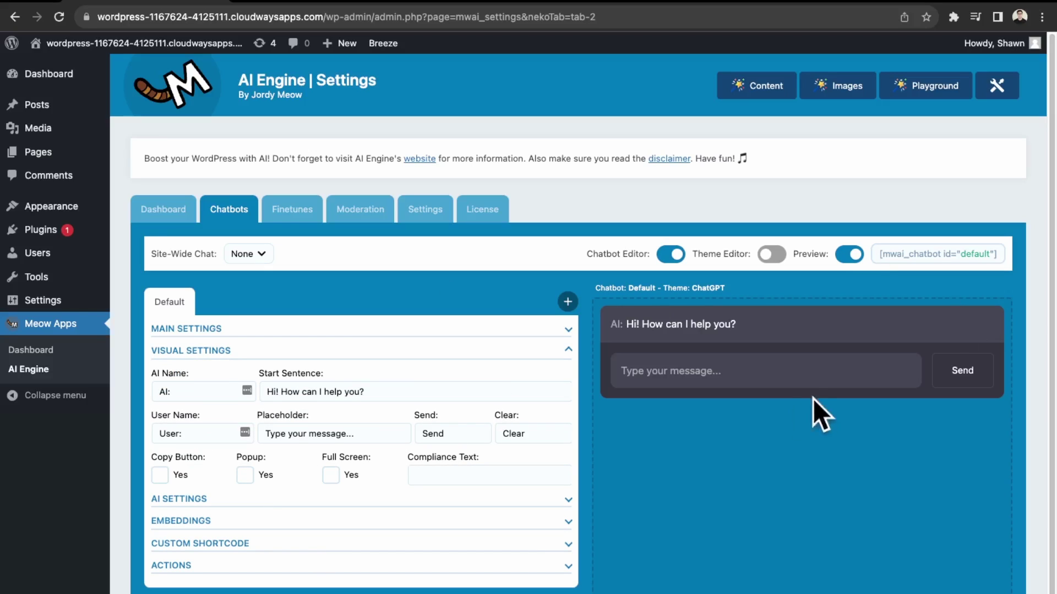
left_click(192, 392)
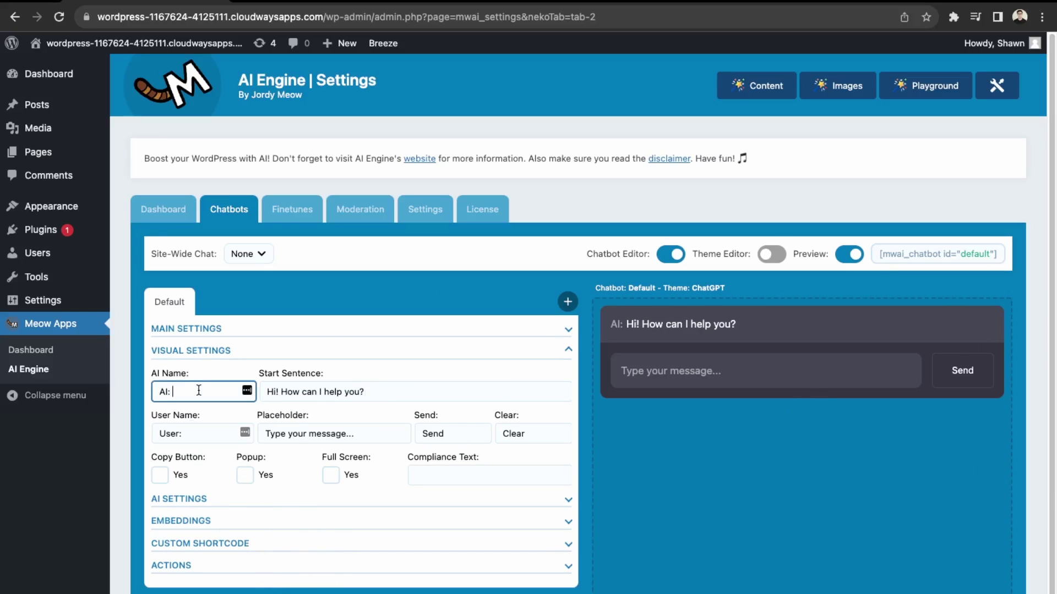
key("ctrl+a")
type("AI Support Rep")
key("Tab")
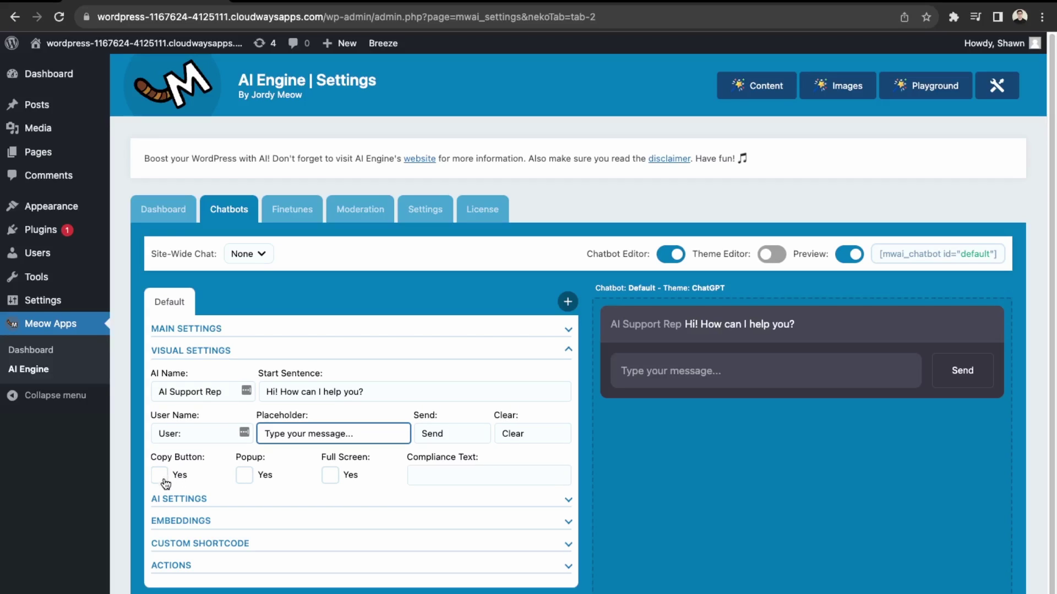
Set the chatbot's AI environment to OpenAI with the GPT-4 Turbo model.
left_click(277, 502)
left_click(215, 414)
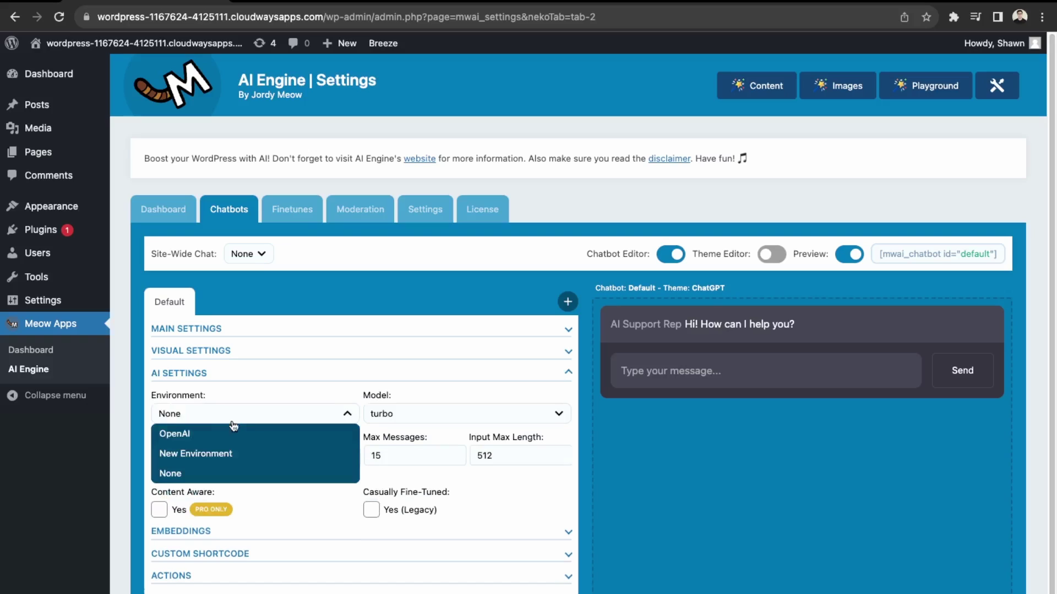
left_click(214, 434)
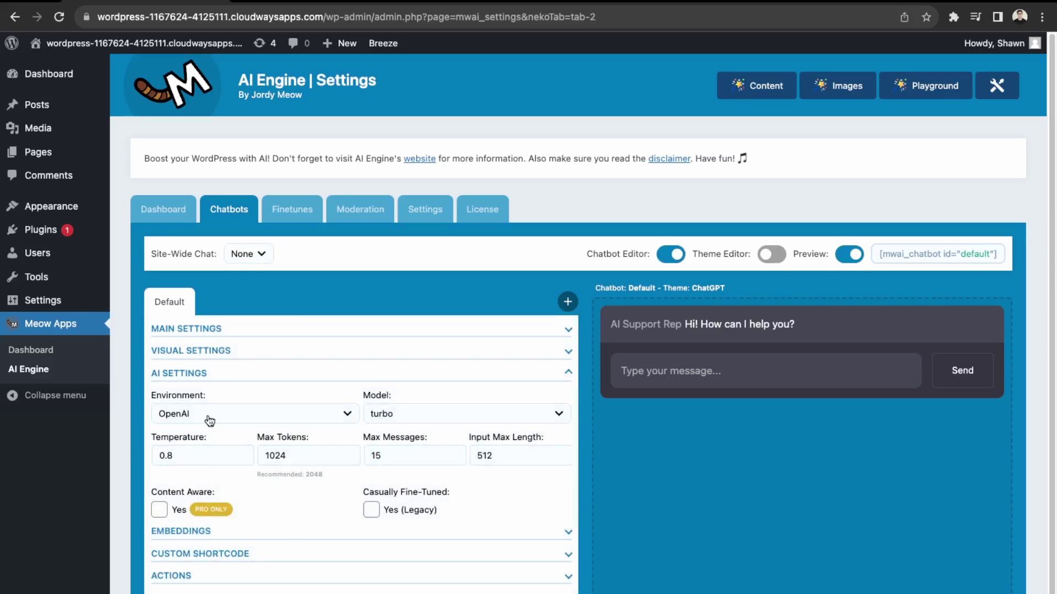
left_click(433, 419)
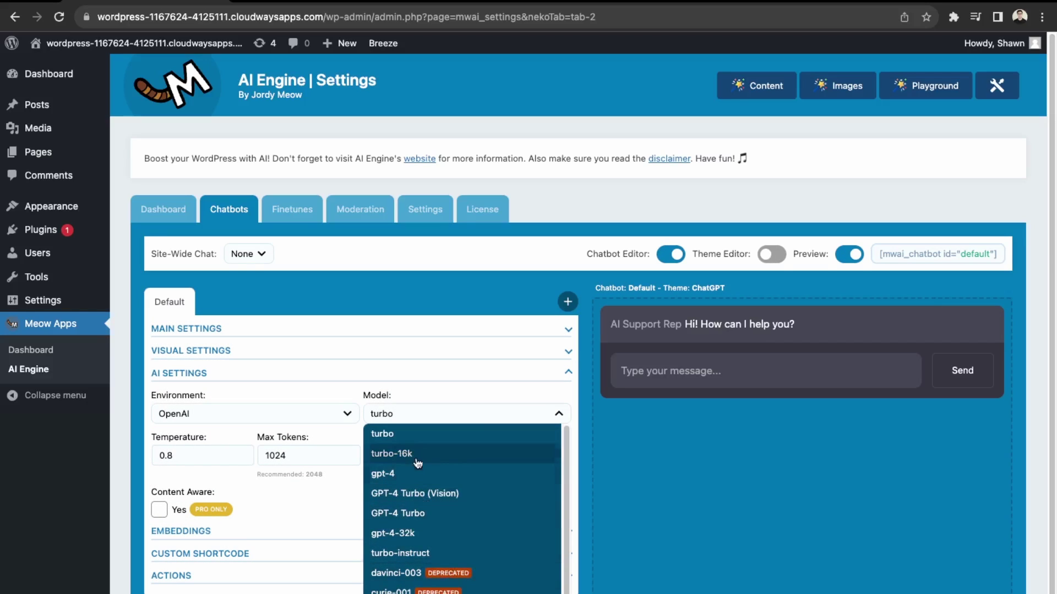
scroll(418, 495, "down", 1)
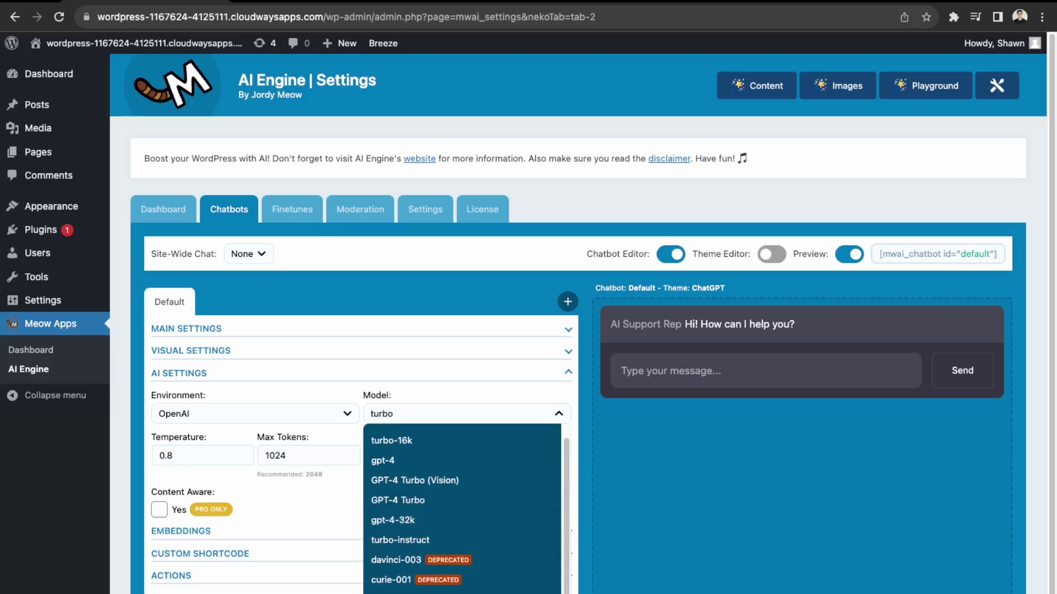
scroll(420, 532, "up", 1)
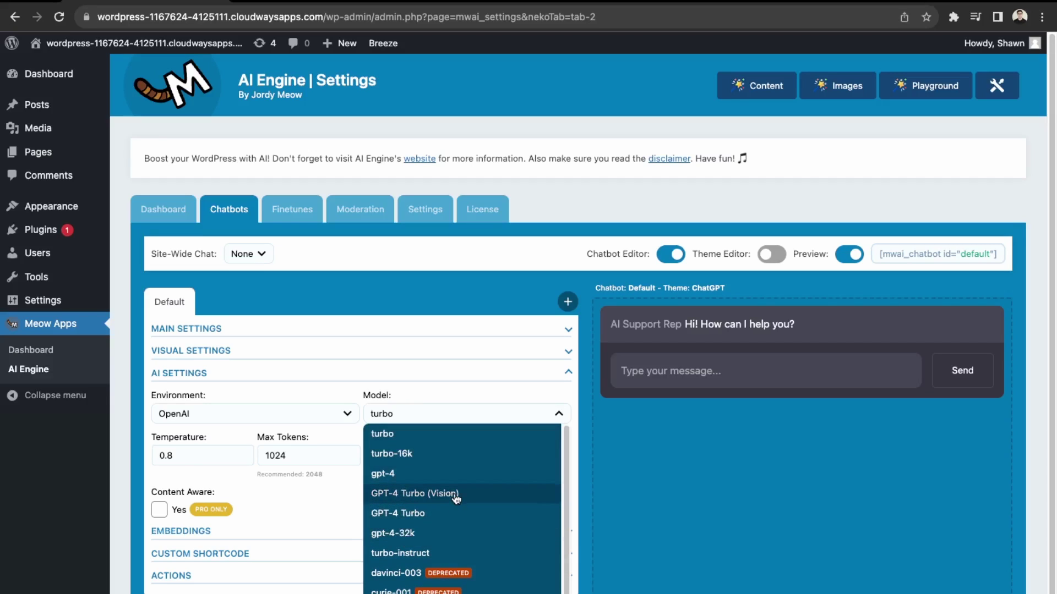
left_click(432, 516)
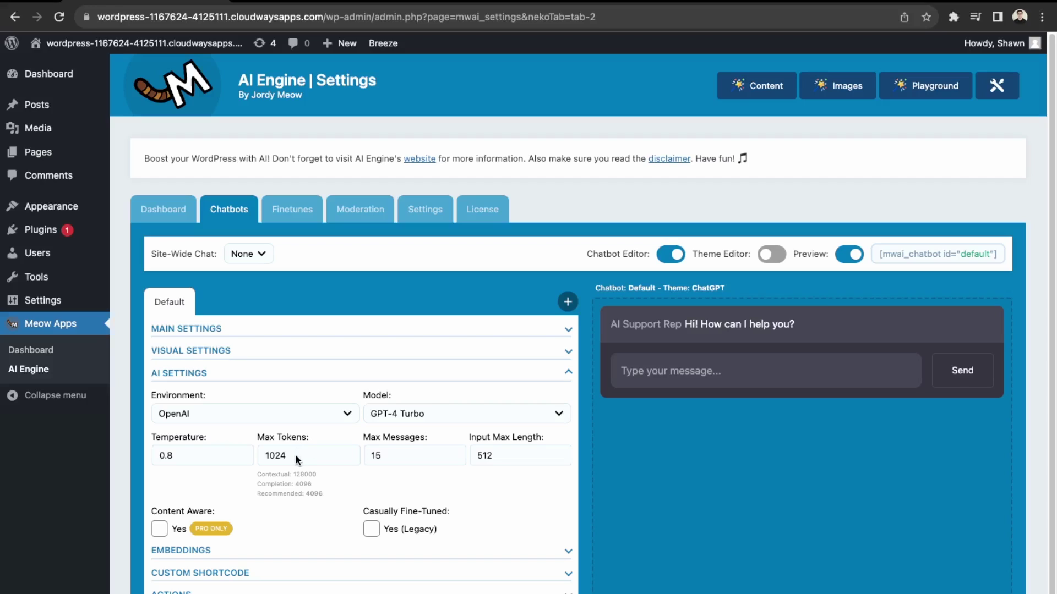
Set the chatbot's Max Tokens to 4096.
double_click(295, 454)
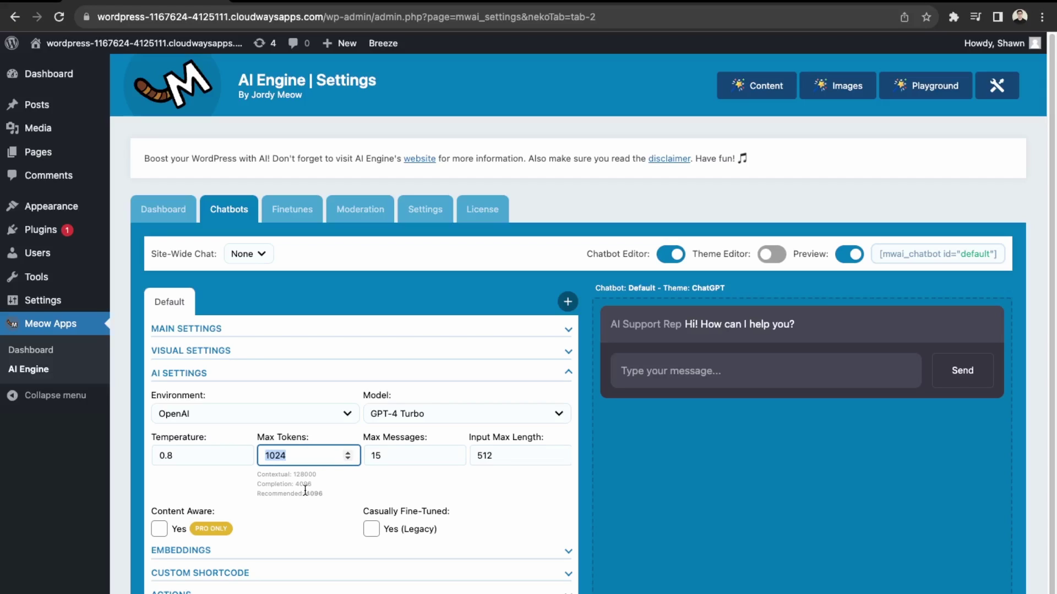
type("4096")
left_click(423, 454)
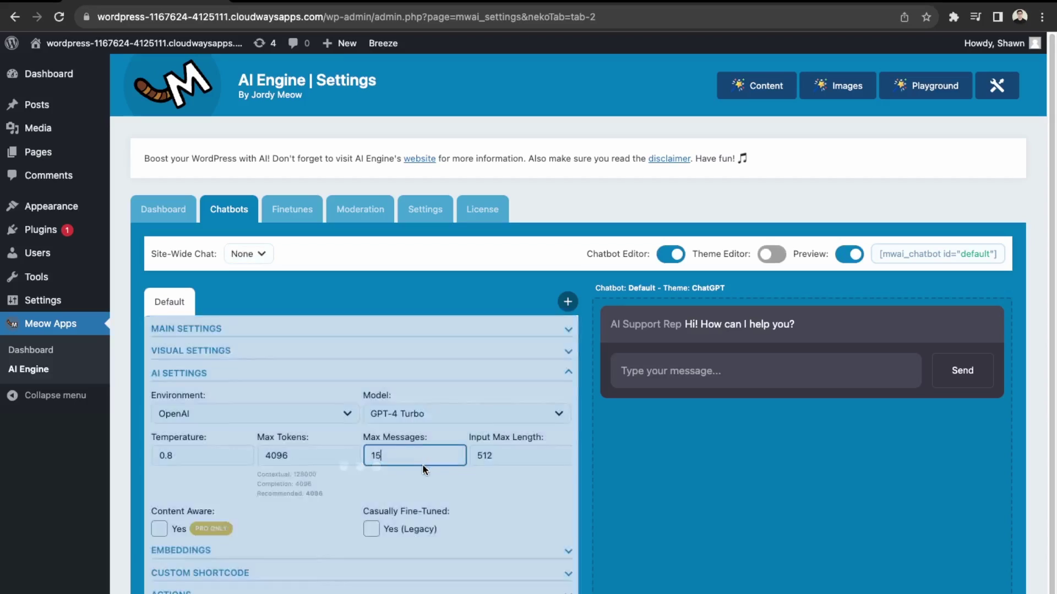
left_click(529, 455)
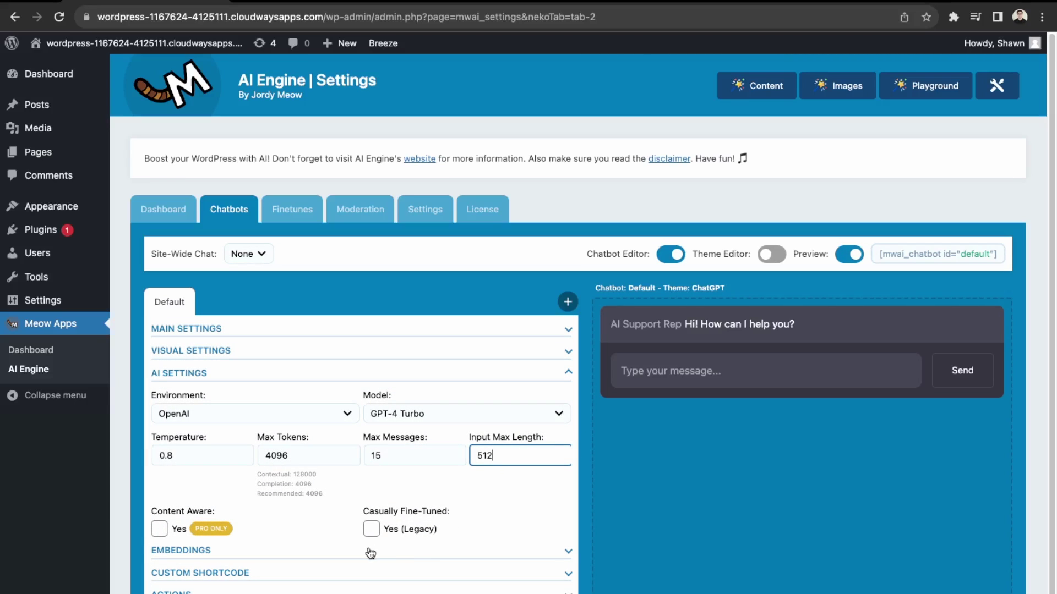
Review the chatbot's custom shortcode and bring up the Site-Wide Chat choices.
left_click(303, 551)
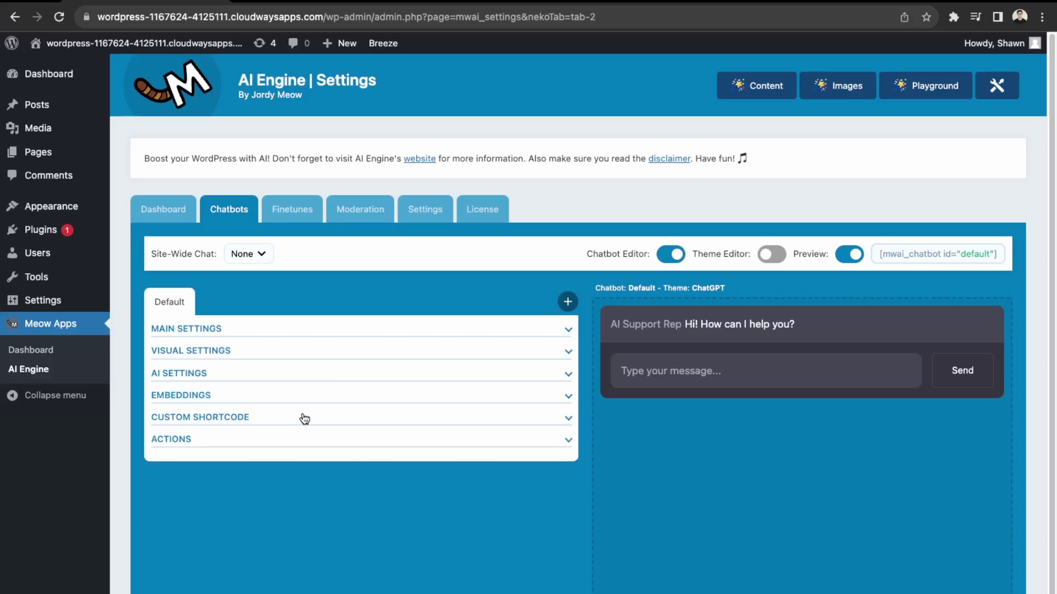
left_click(304, 419)
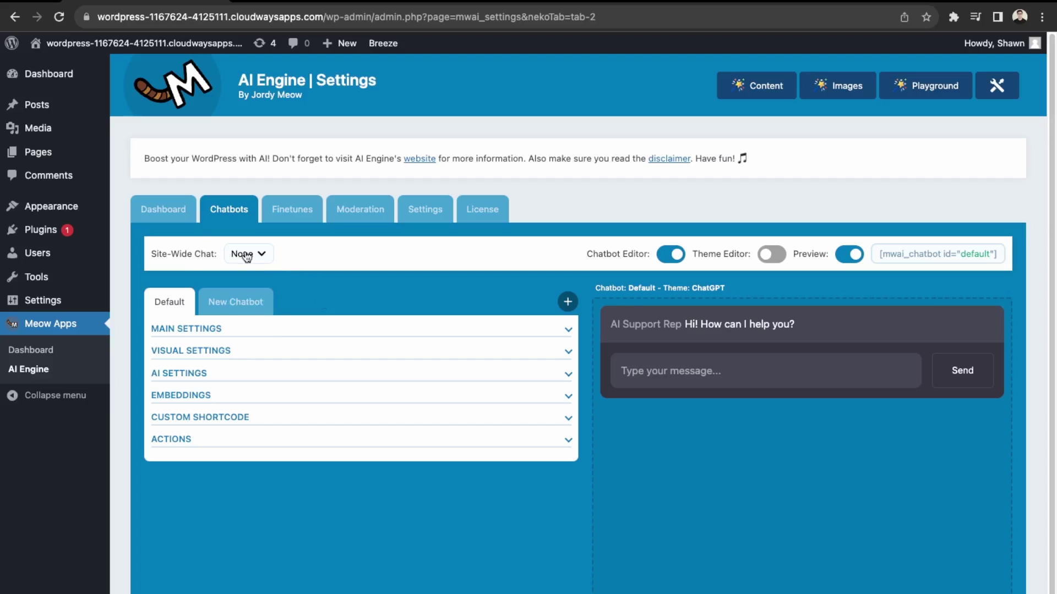
left_click(247, 257)
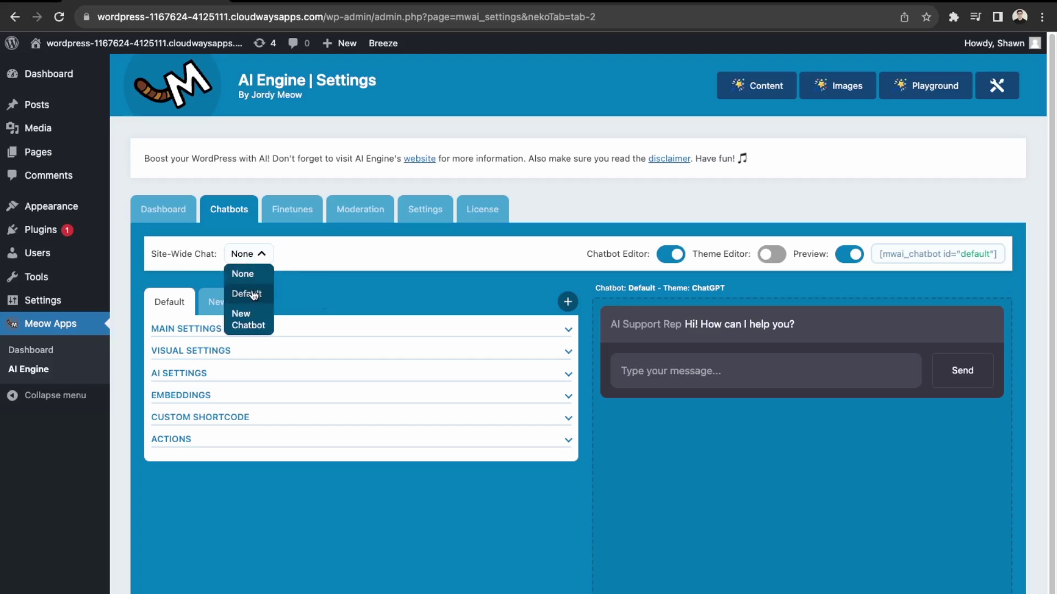
Make Default the site-wide chat and switch the Finetunes page to the Dataset Editor.
left_click(253, 295)
left_click(284, 213)
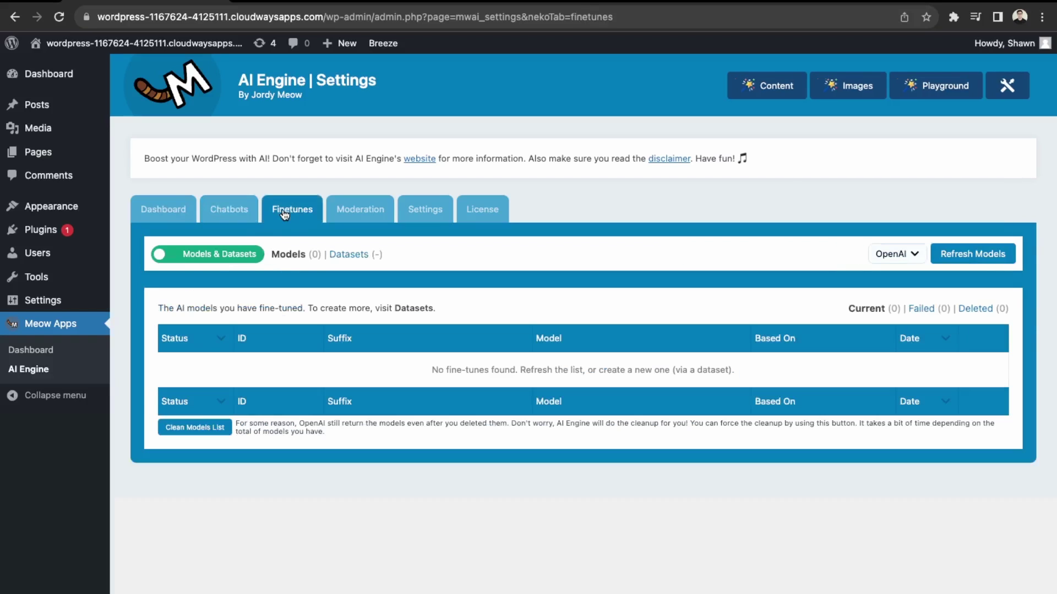
left_click(209, 253)
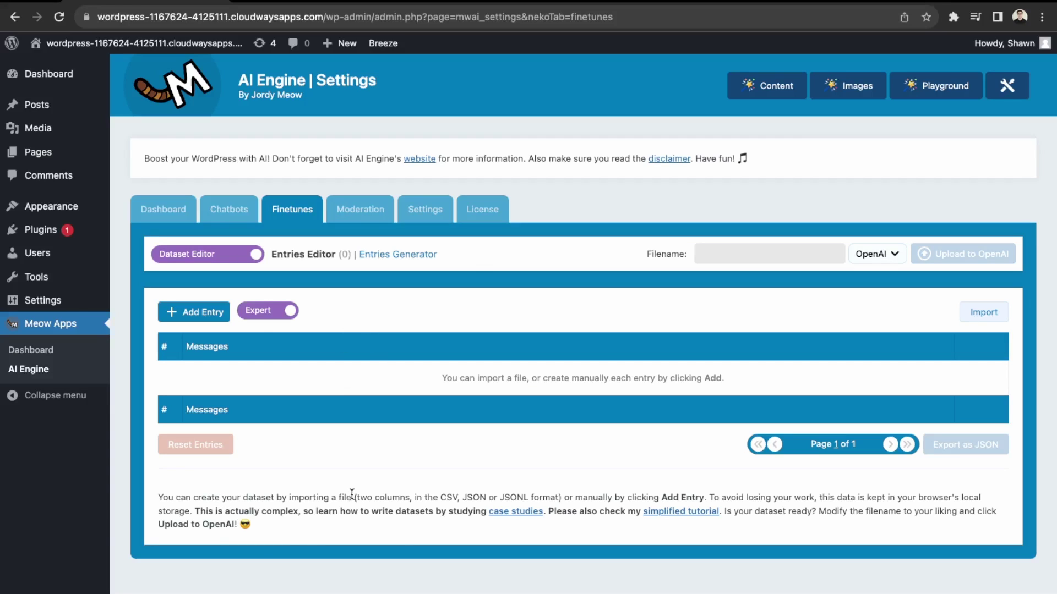
Highlight the supported dataset file formats, then move to the Moderation settings.
left_click_drag(432, 500, 477, 500)
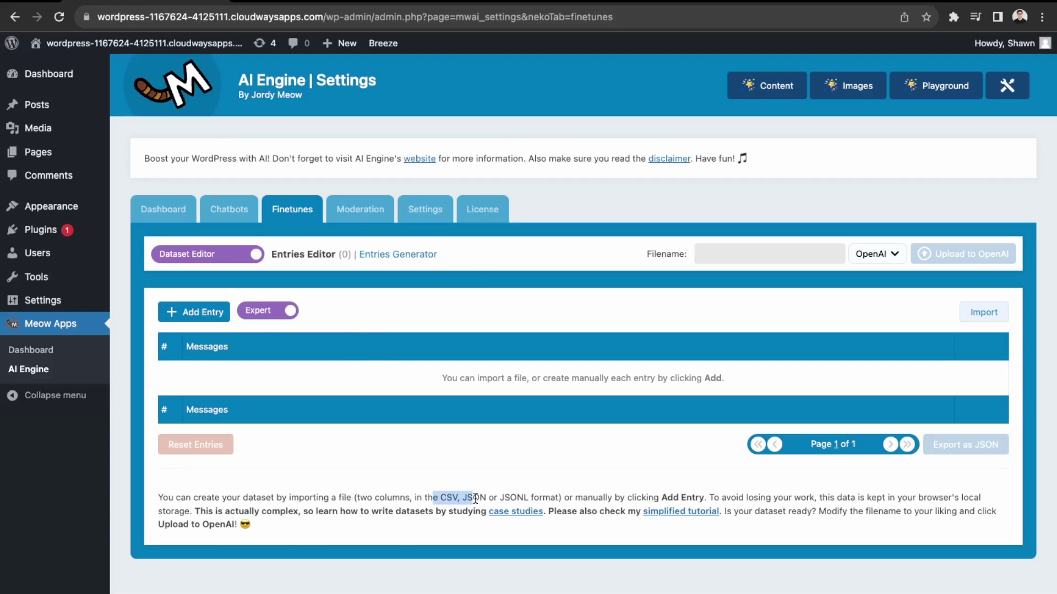
left_click(476, 500)
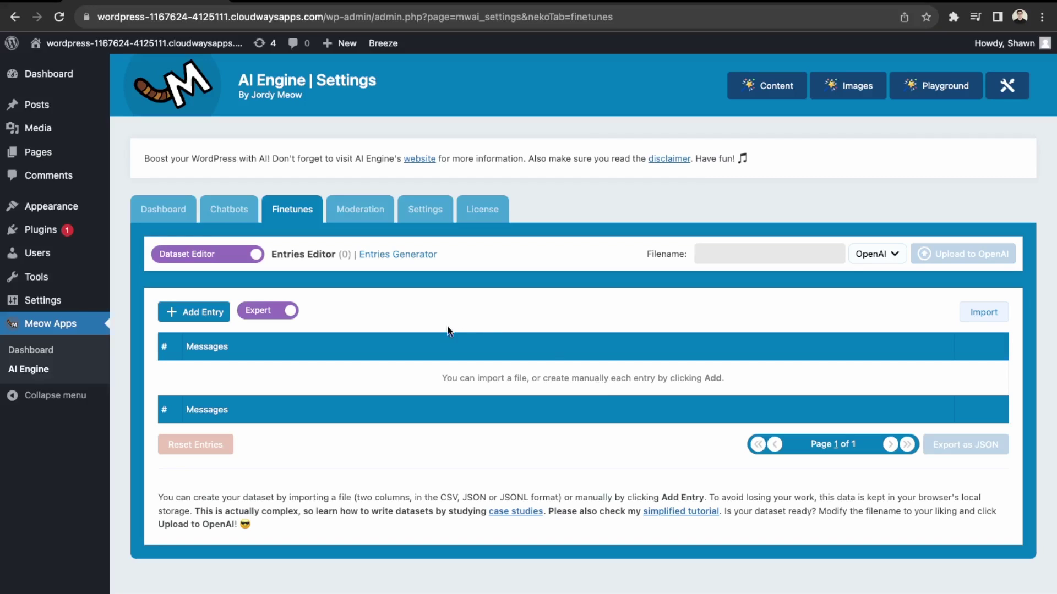
left_click(367, 212)
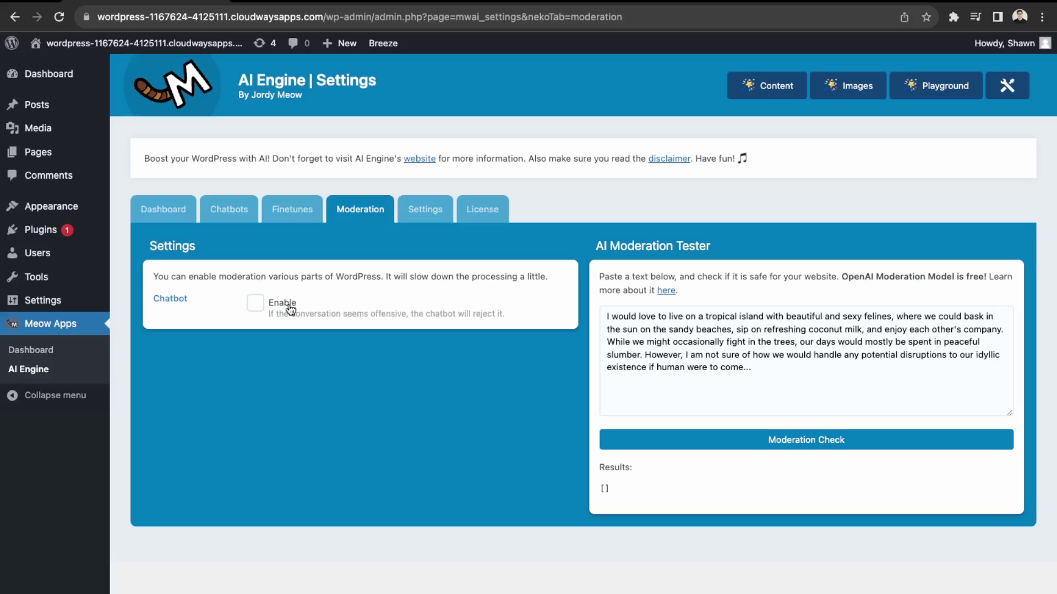
Enable Chatbot moderation, then switch to AI Engine's Settings tab.
left_click(257, 304)
left_click(425, 210)
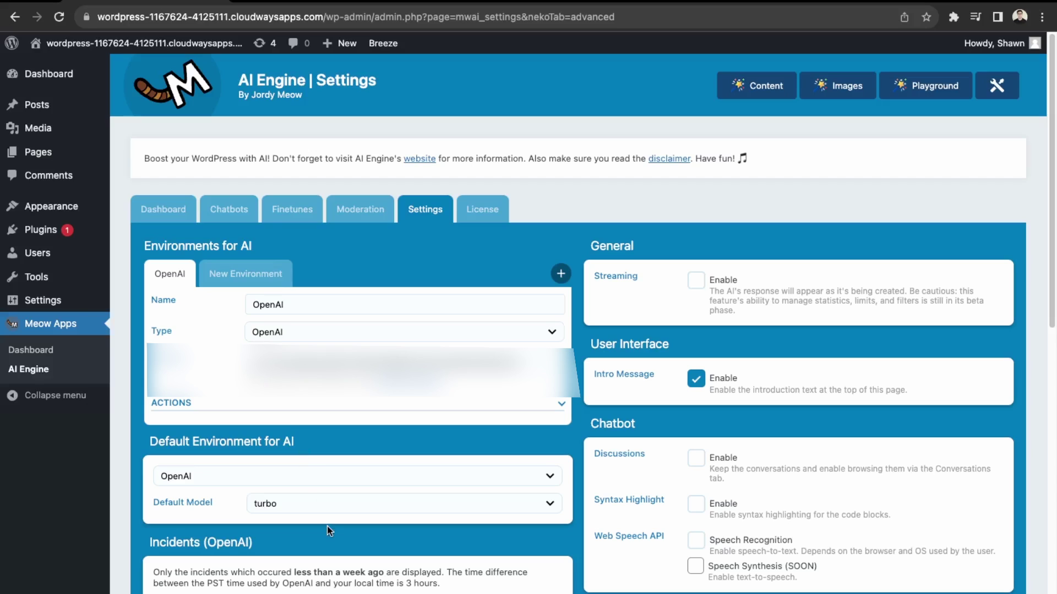
left_click(304, 510)
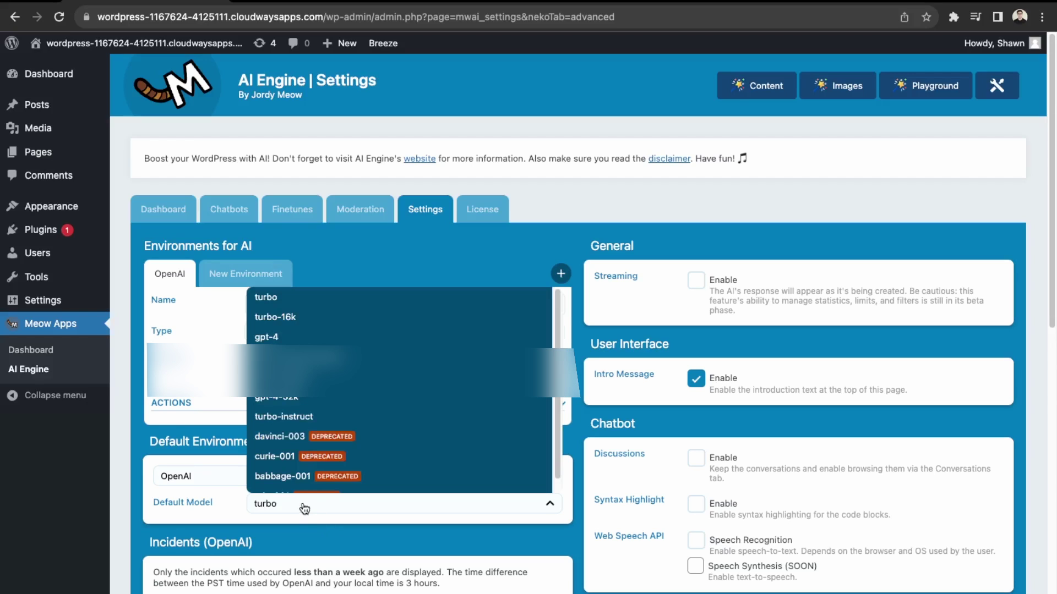
left_click(319, 513)
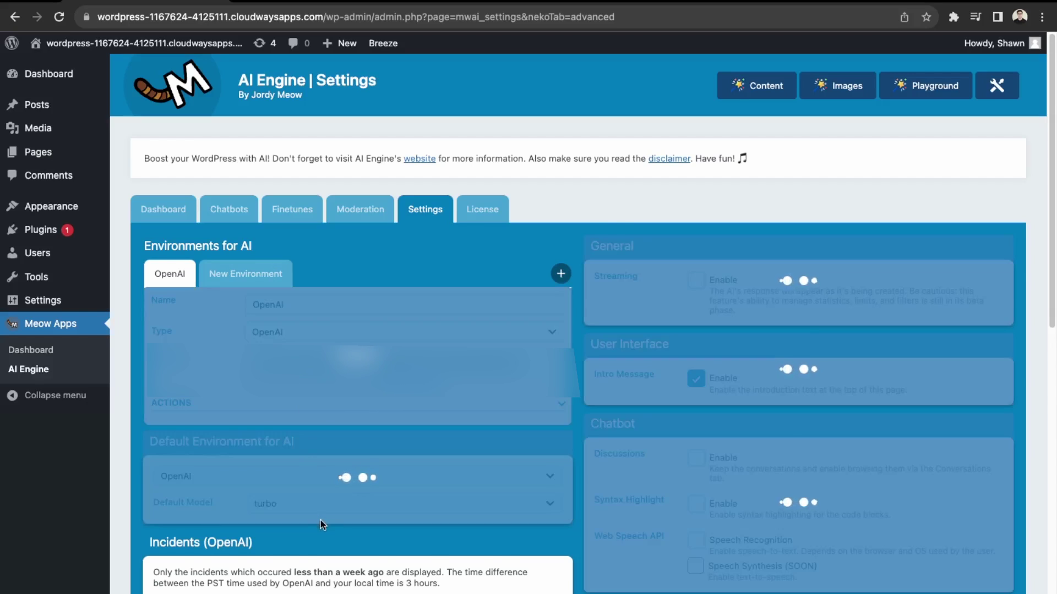
scroll(320, 520, "down", 1)
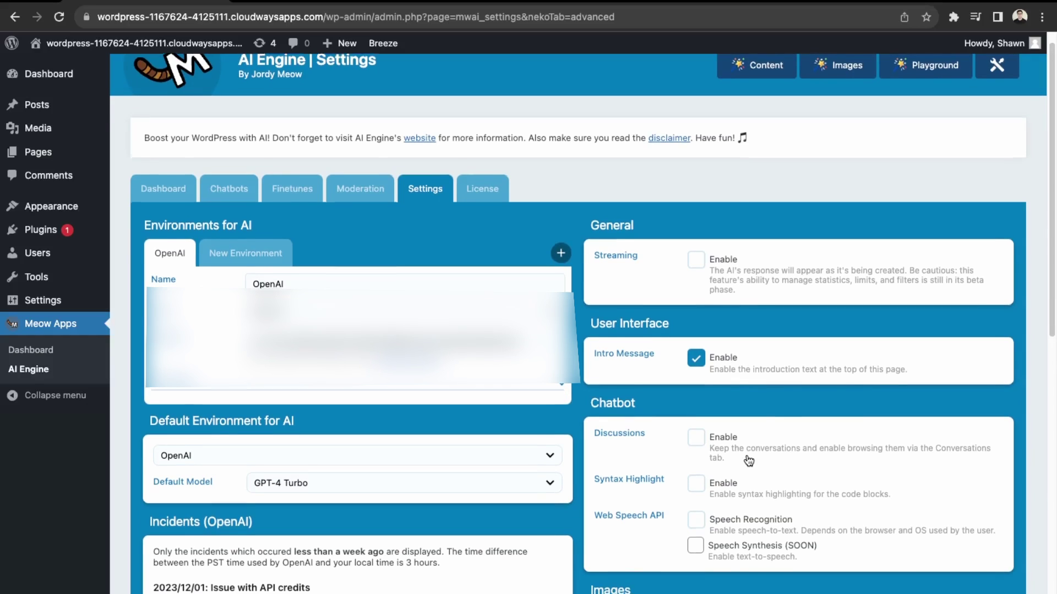
scroll(746, 465, "down", 1)
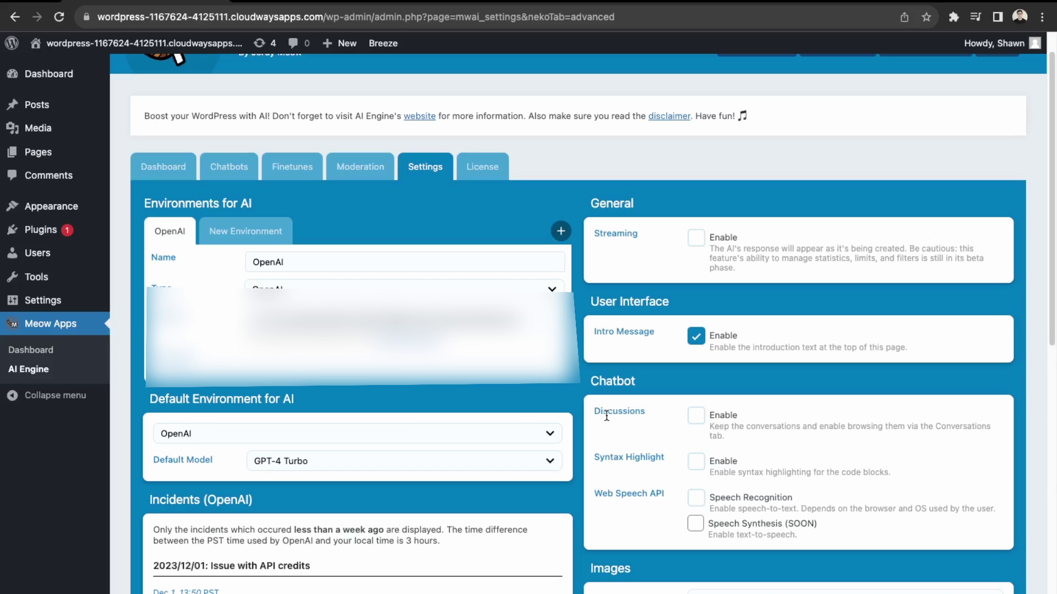
left_click(702, 417)
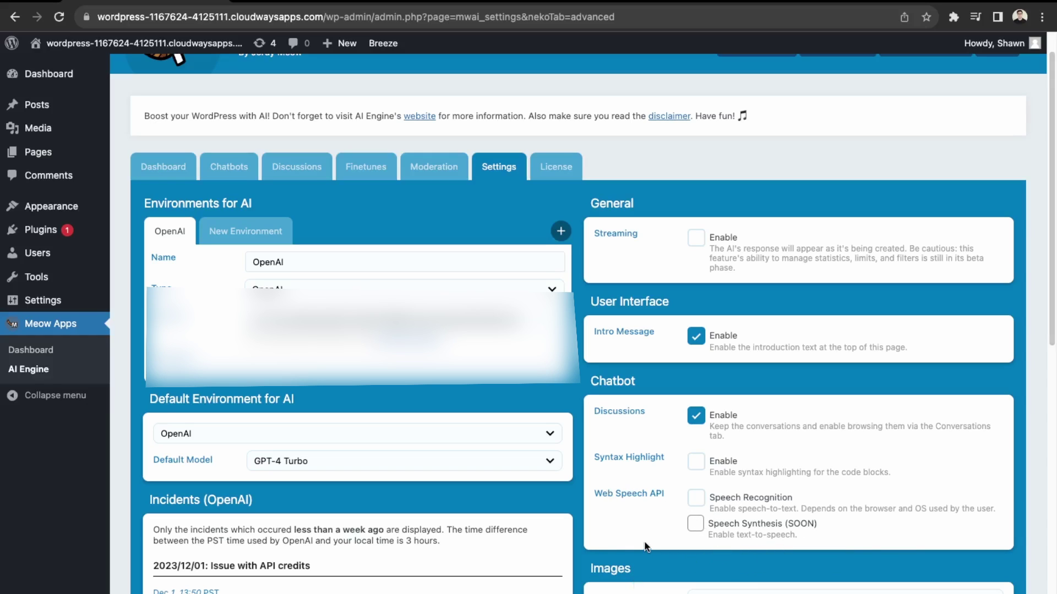
scroll(646, 546, "down", 7)
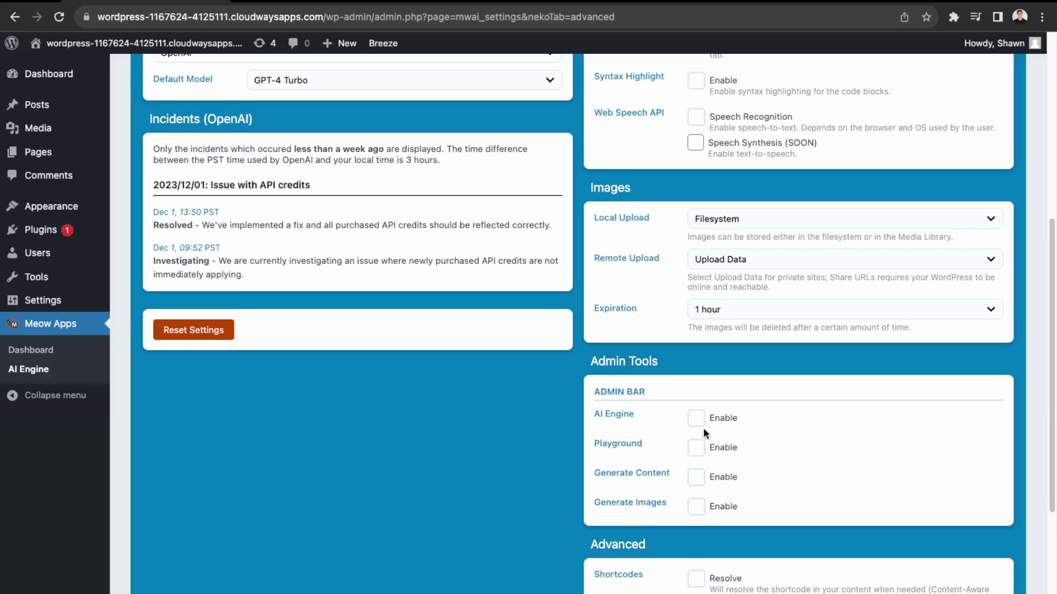
scroll(659, 483, "up", 8)
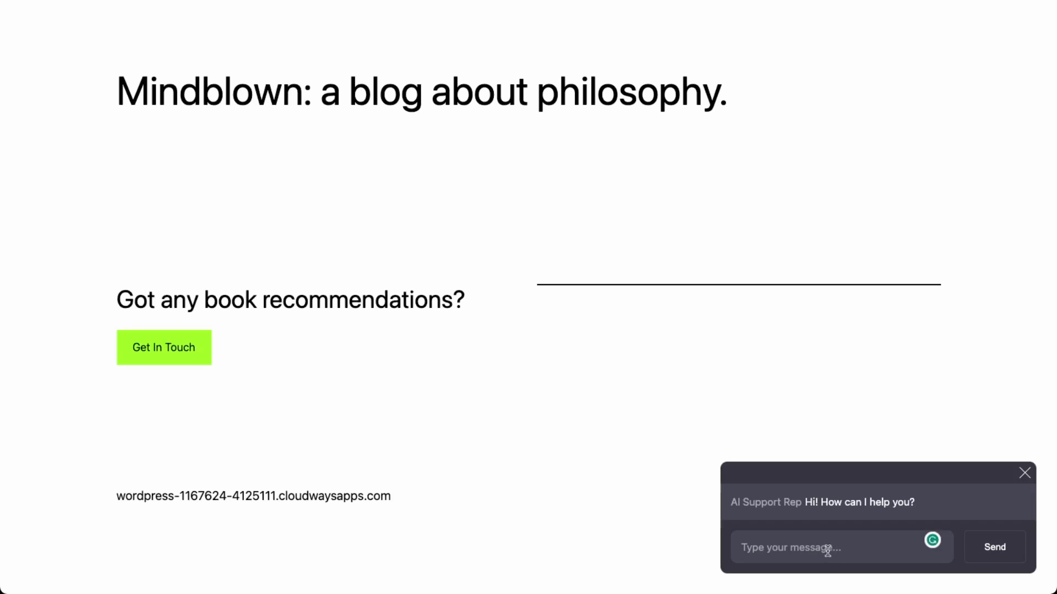
Send 'Hi, What are you?' through the homepage chat widget.
type("Hi, What are you?")
key("Return")
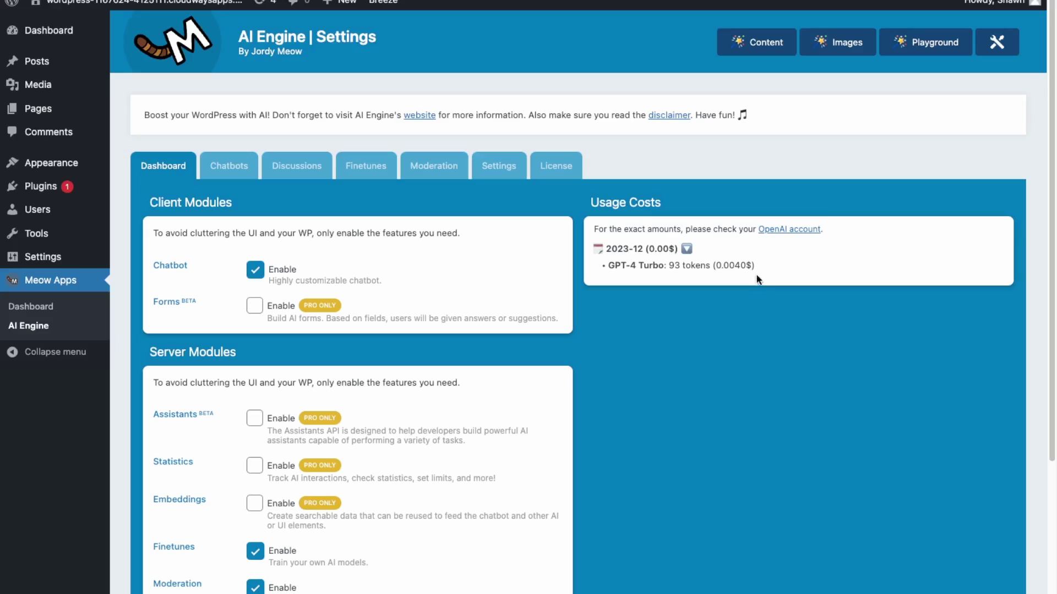
Highlight the 93-token ($0.0040) GPT-4 Turbo usage, then go to the Content Generator.
left_click_drag(745, 269, 718, 271)
left_click(670, 268)
left_click(717, 271)
left_click_drag(672, 265, 740, 268)
left_click(741, 268)
left_click(754, 54)
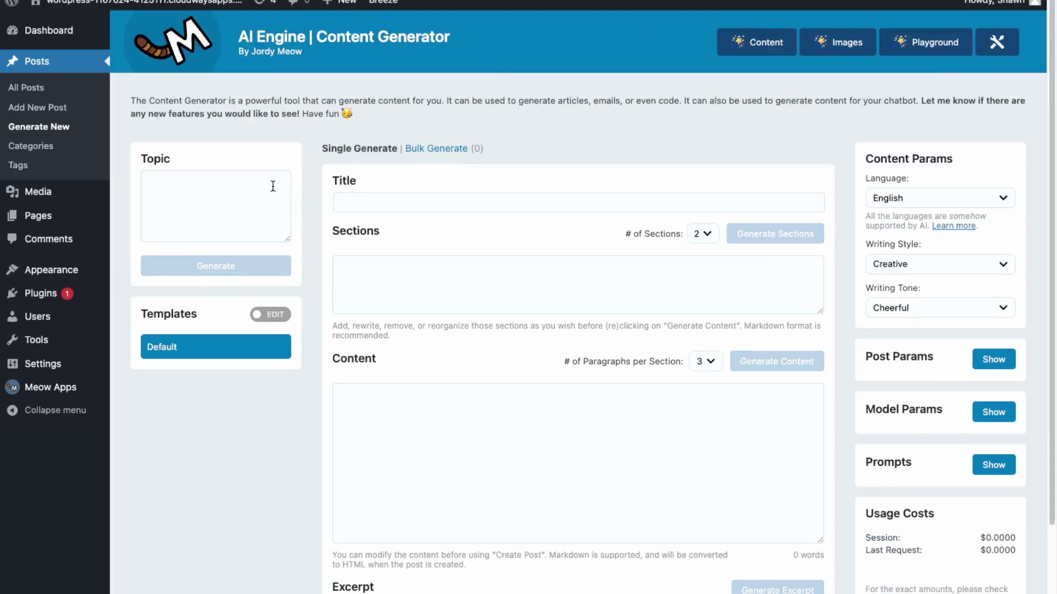
Generate a 616-word article on the topic 'AI automation business help' and review it.
left_click(196, 203)
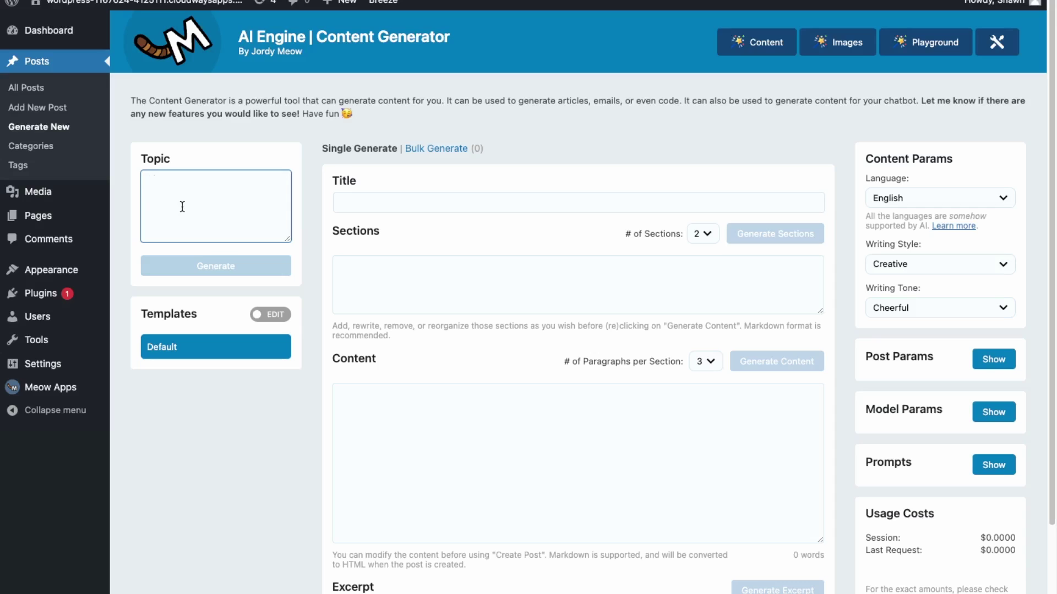
type("AI auto")
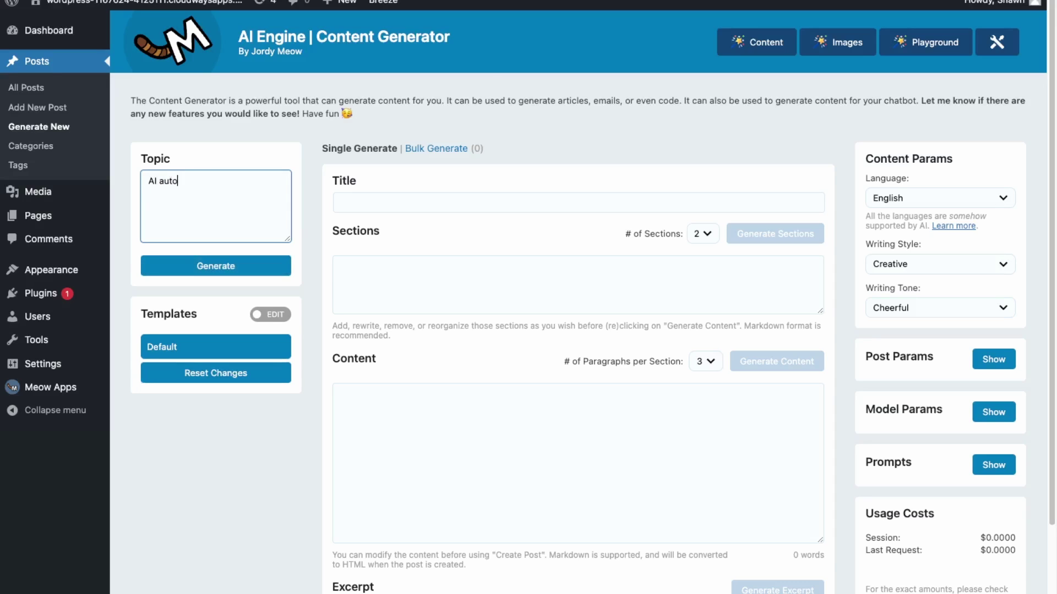
type("mation business help")
left_click(215, 266)
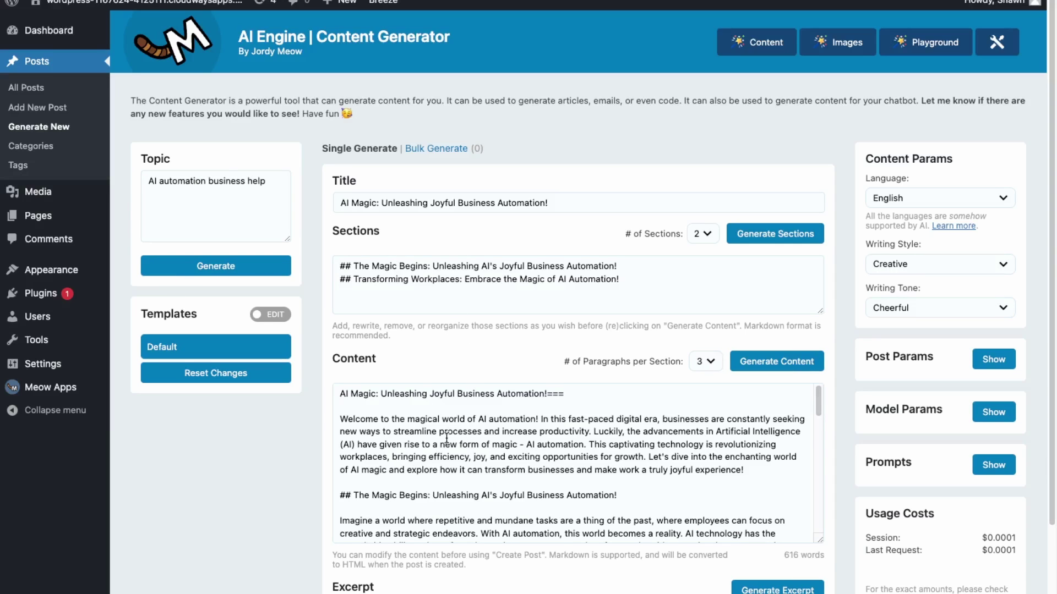
scroll(446, 439, "down", 5)
scroll(446, 452, "down", 8)
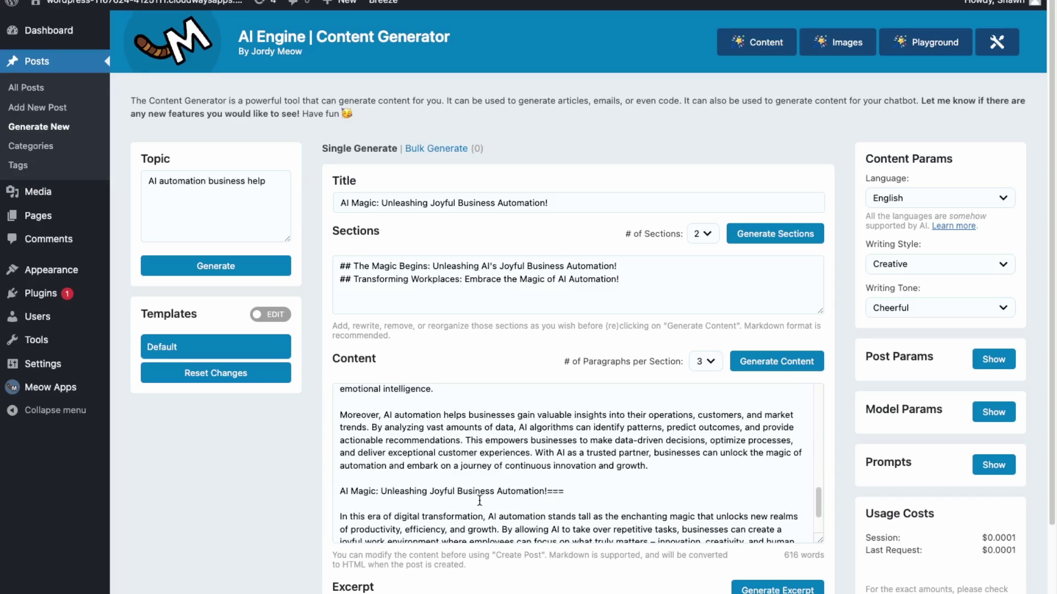
scroll(484, 494, "down", 1)
scroll(485, 493, "down", 5)
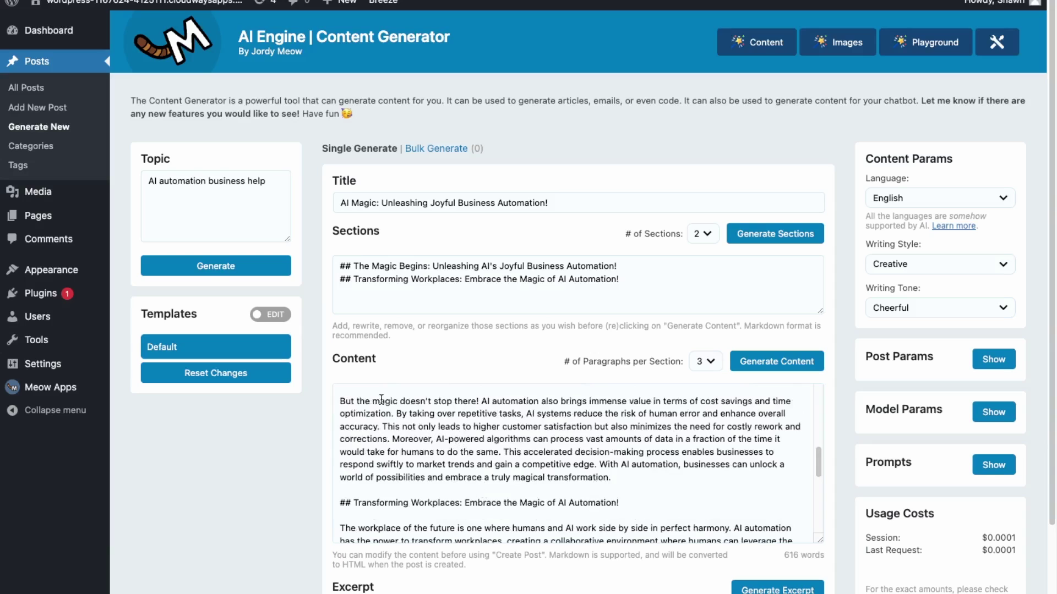
scroll(702, 249, "down", 1)
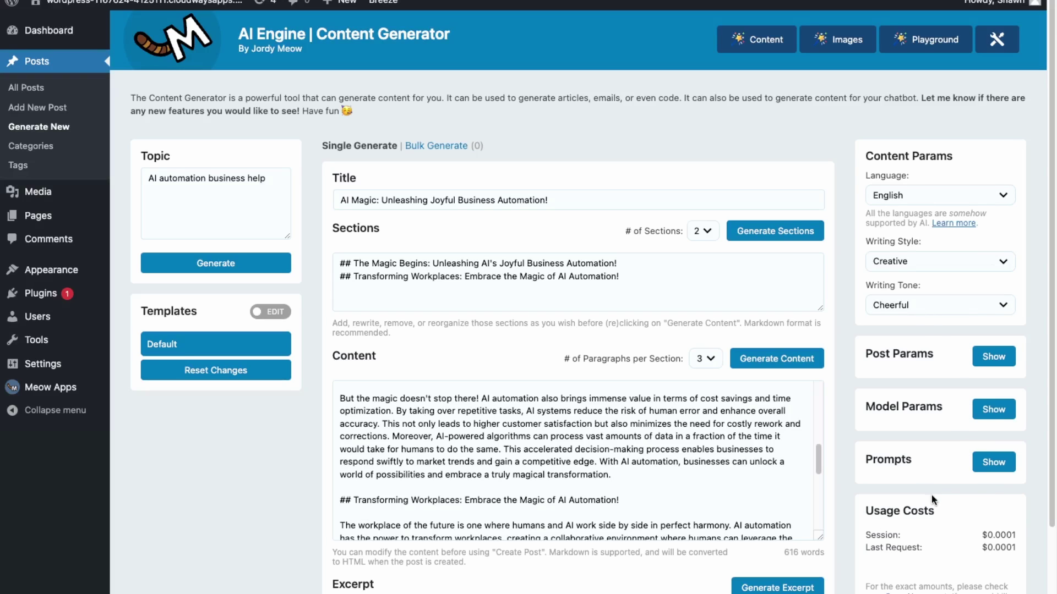
scroll(936, 495, "down", 2)
scroll(602, 242, "up", 2)
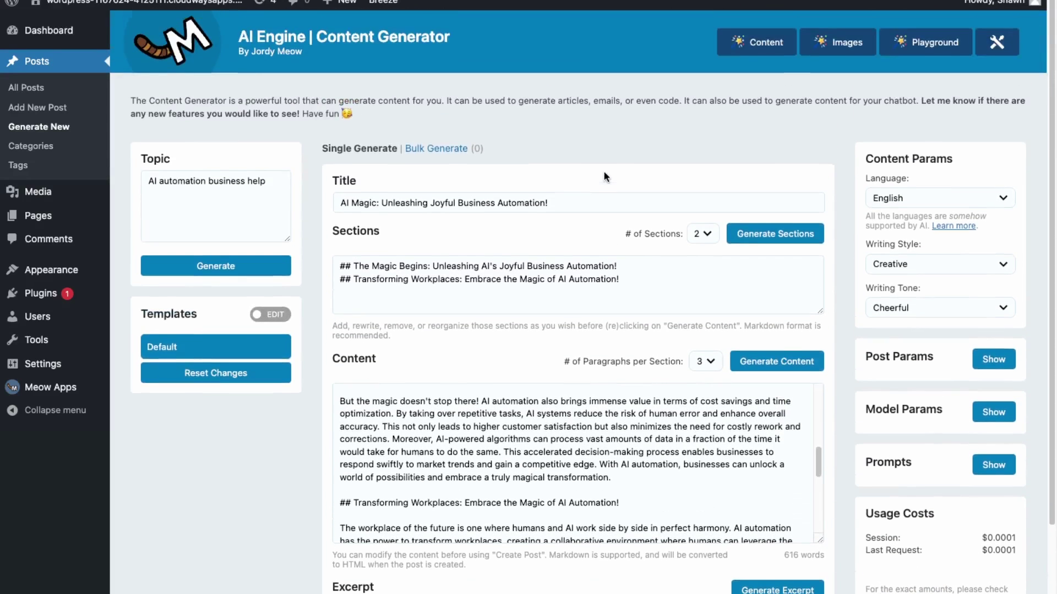
Generate an image from 'Ai automation agency logo' using OpenAI DALL-E 3, 1024x1024, no style.
left_click(836, 44)
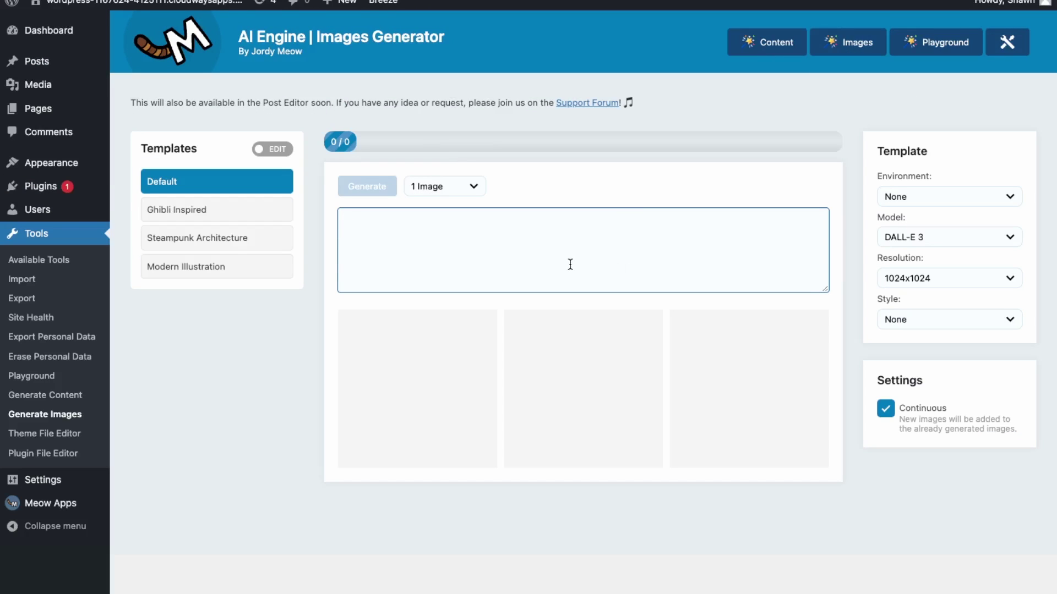
type("Ai automa")
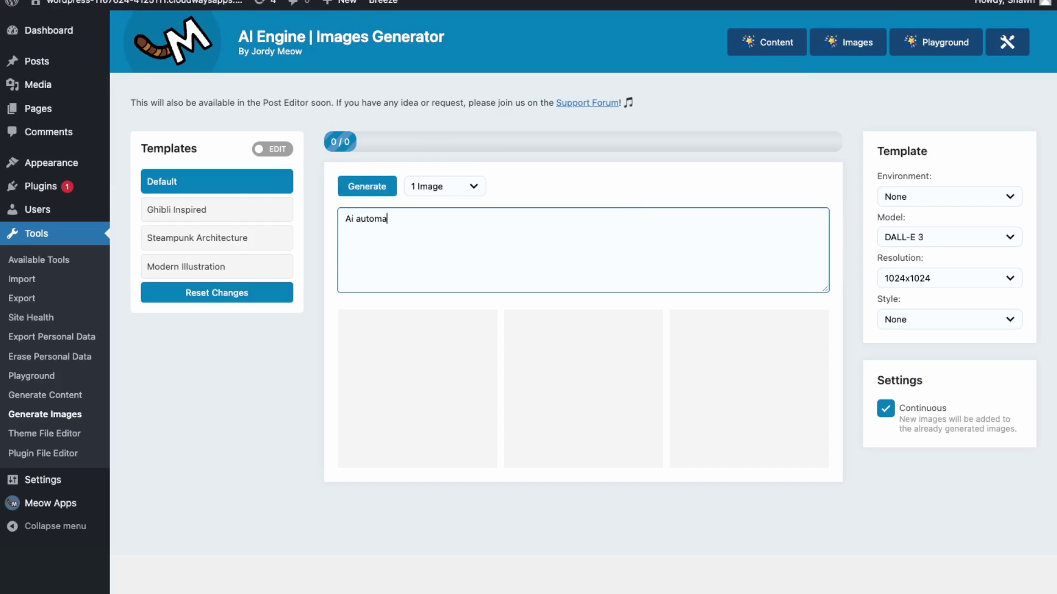
type("tion agency logo")
left_click(930, 192)
left_click(930, 211)
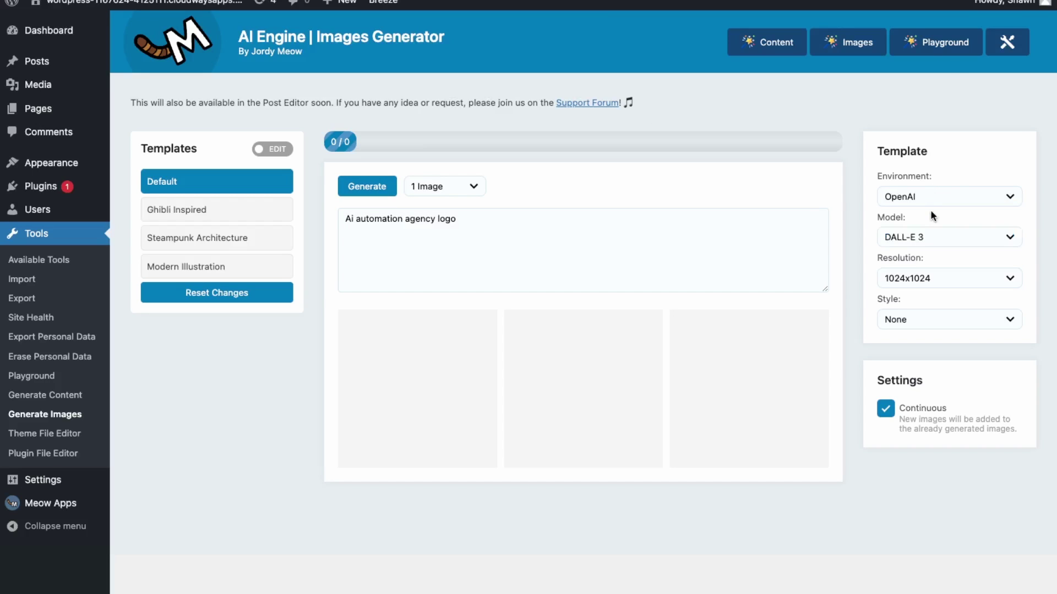
left_click(958, 238)
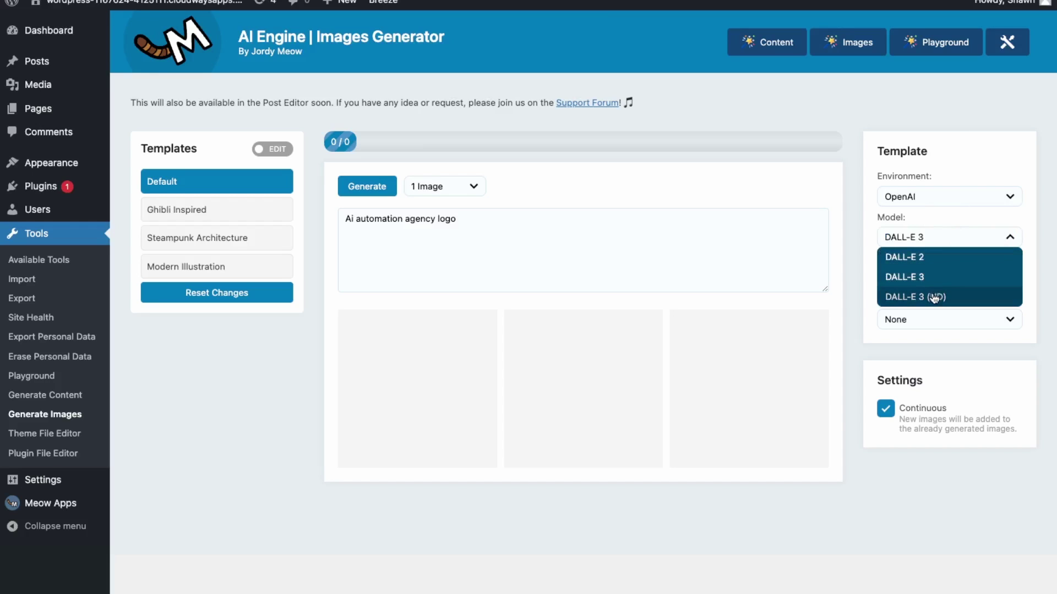
left_click(943, 277)
left_click(941, 281)
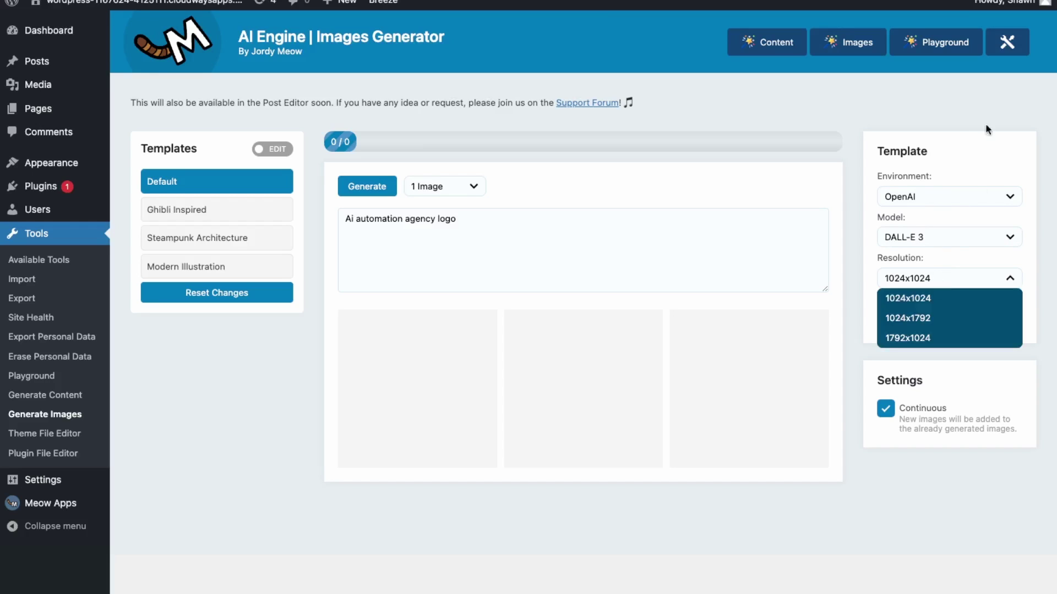
left_click(876, 267)
left_click(912, 318)
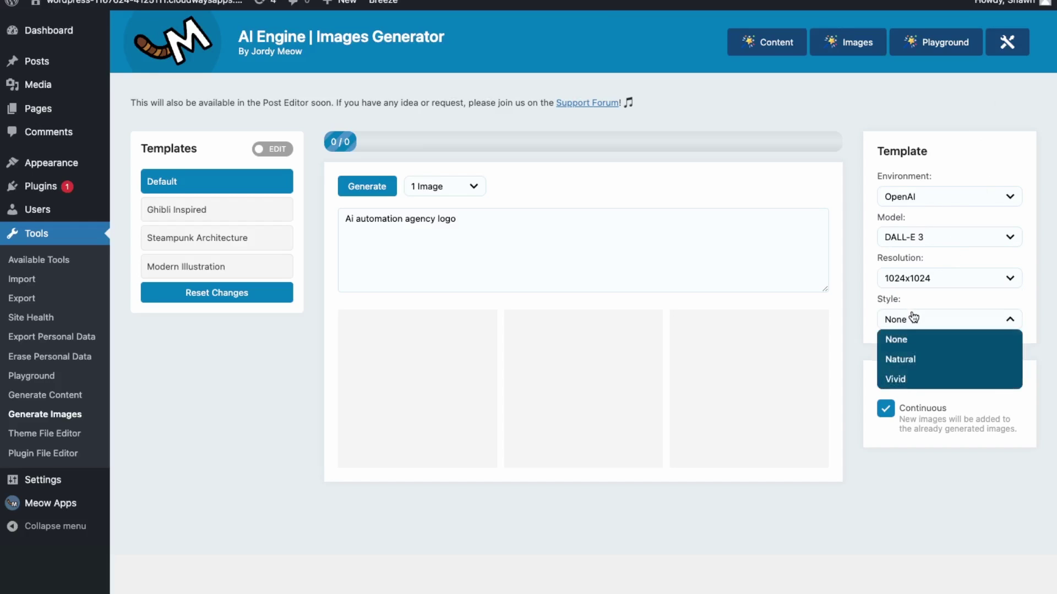
left_click(866, 324)
left_click(540, 246)
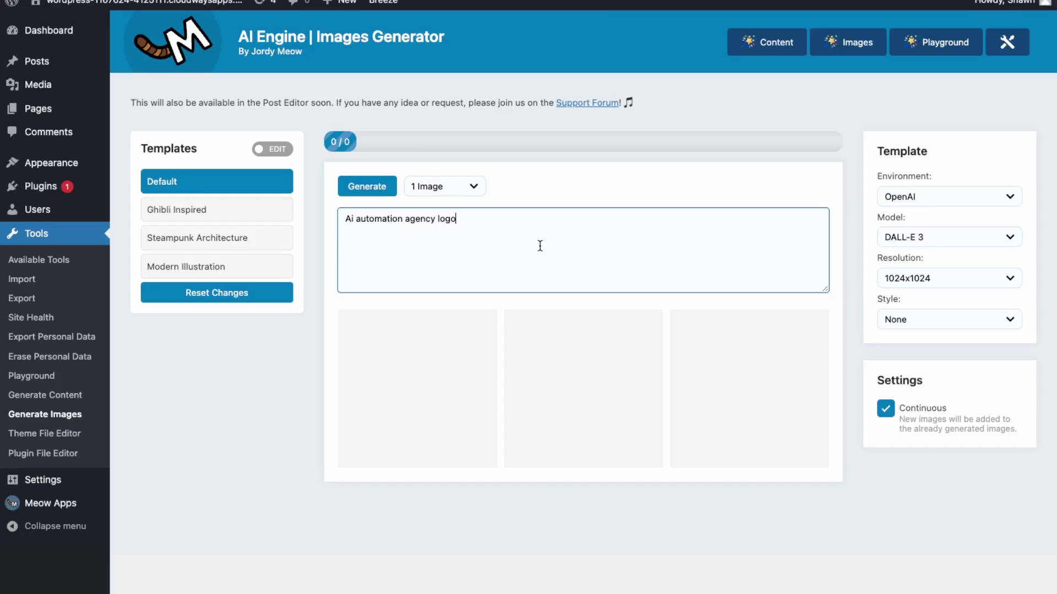
left_click(366, 186)
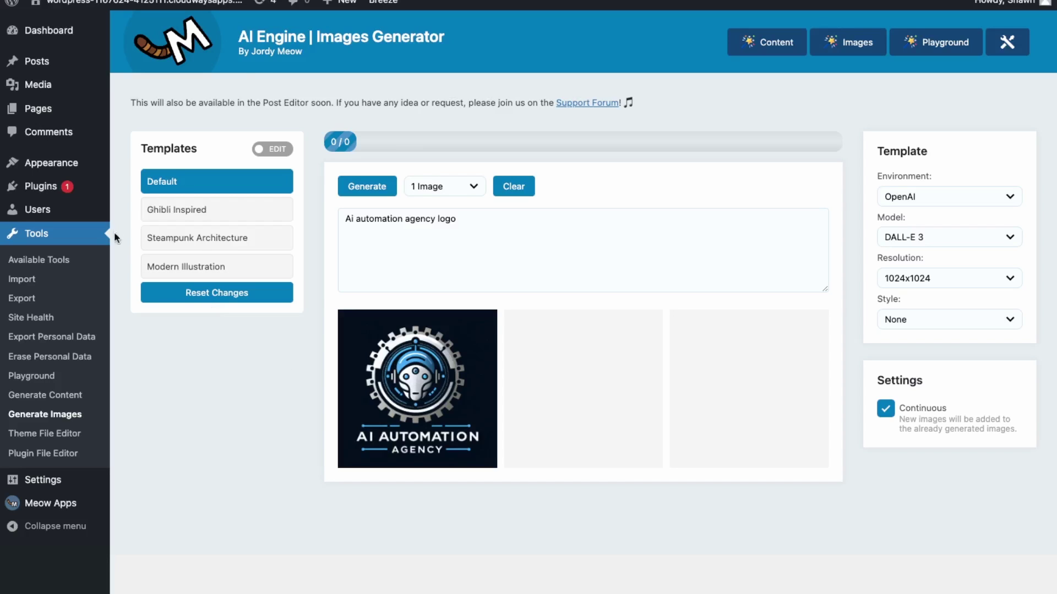
Switch the AI Playground's model from turbo to GPT-4 Turbo.
left_click(31, 376)
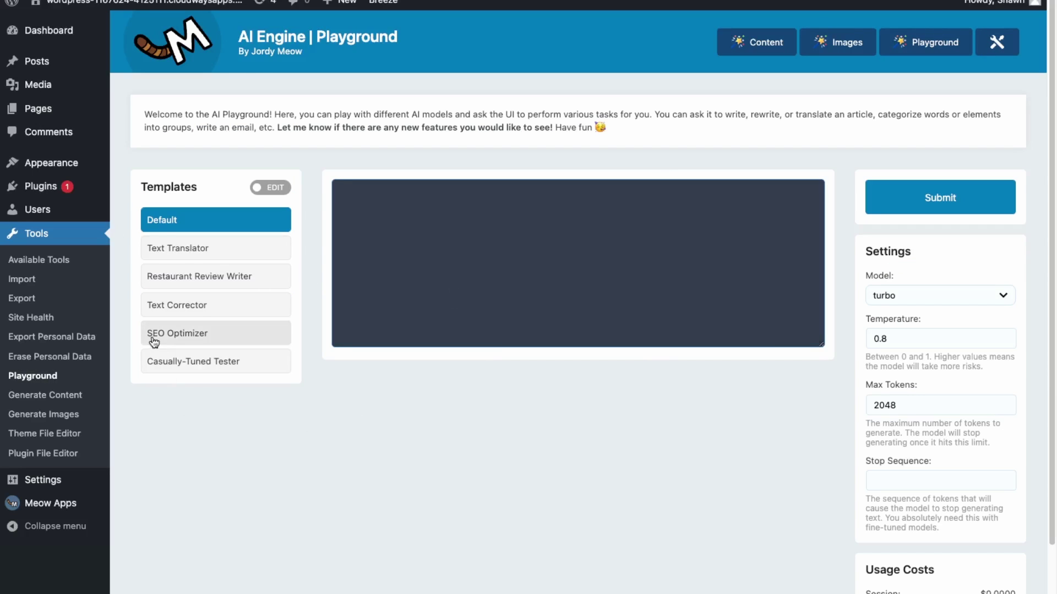
left_click(921, 301)
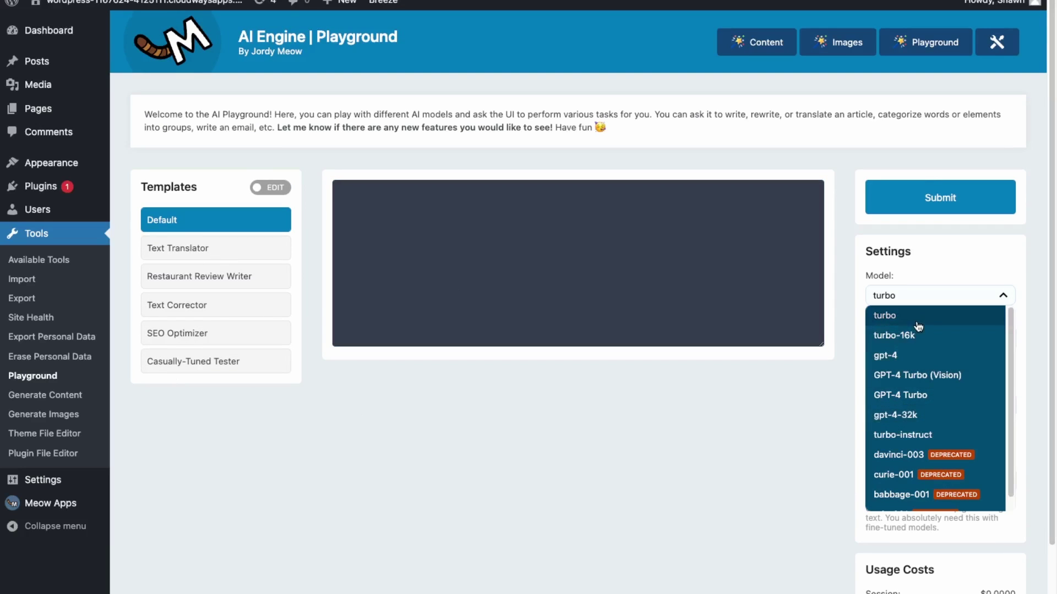
left_click(900, 394)
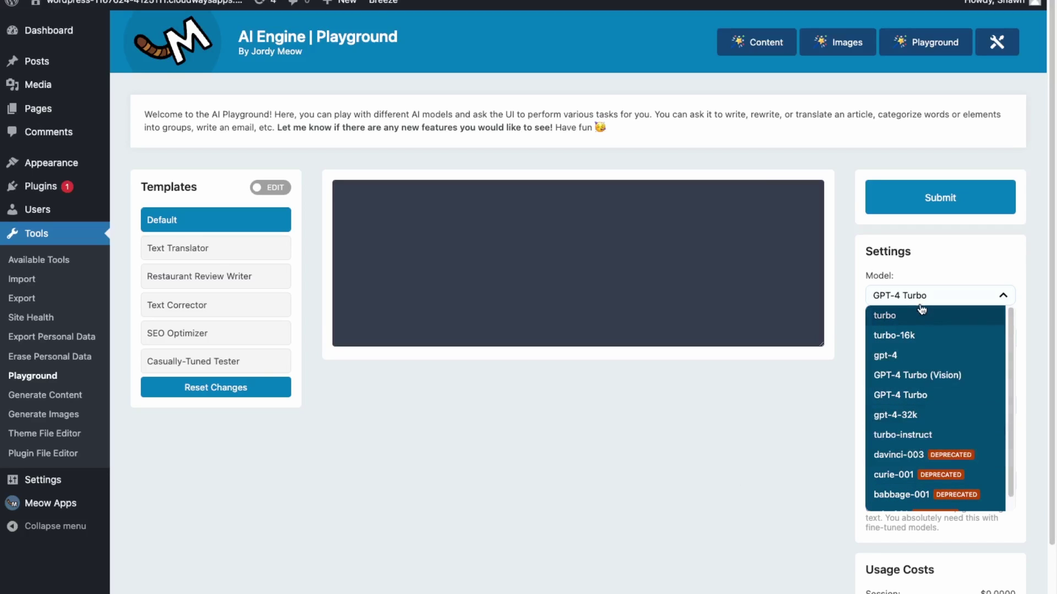
Scroll the Meow Apps AI Engine page to the Free vs Pro comparison covering Embeddings and Assistants.
left_click(923, 393)
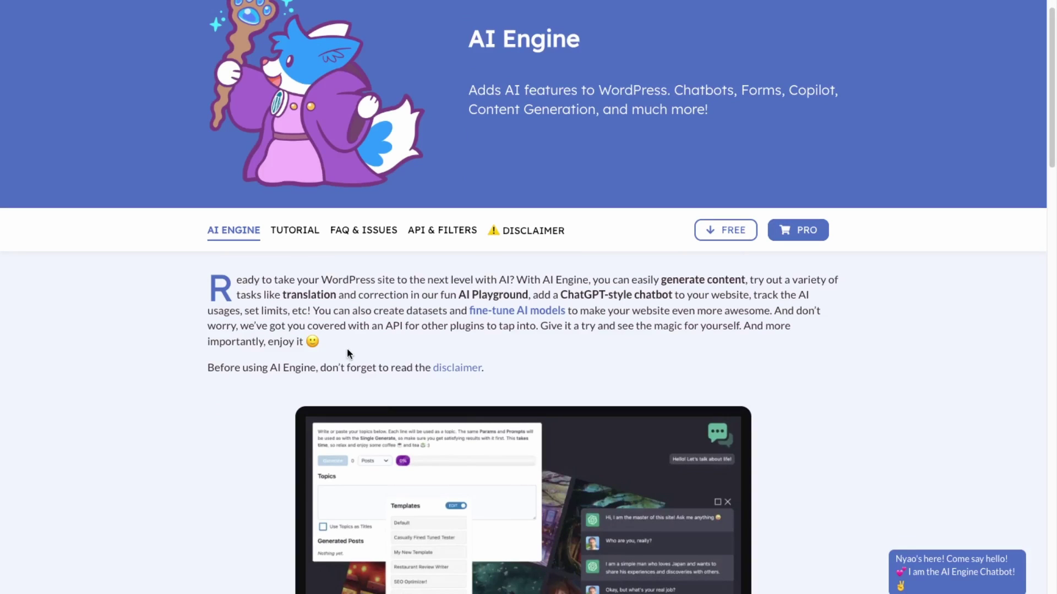
scroll(478, 347, "down", 10)
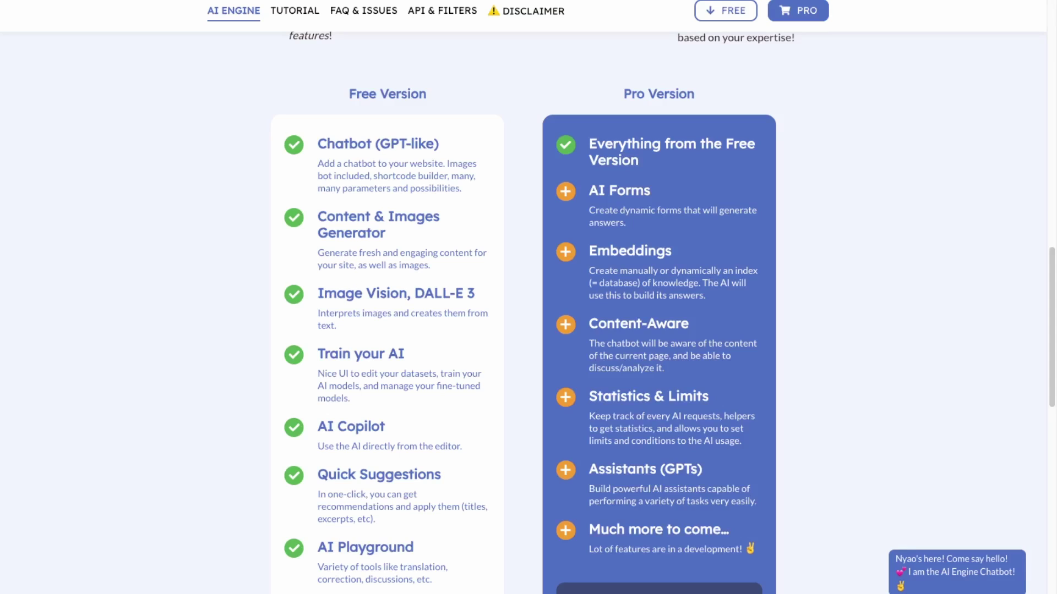
scroll(660, 314, "down", 3)
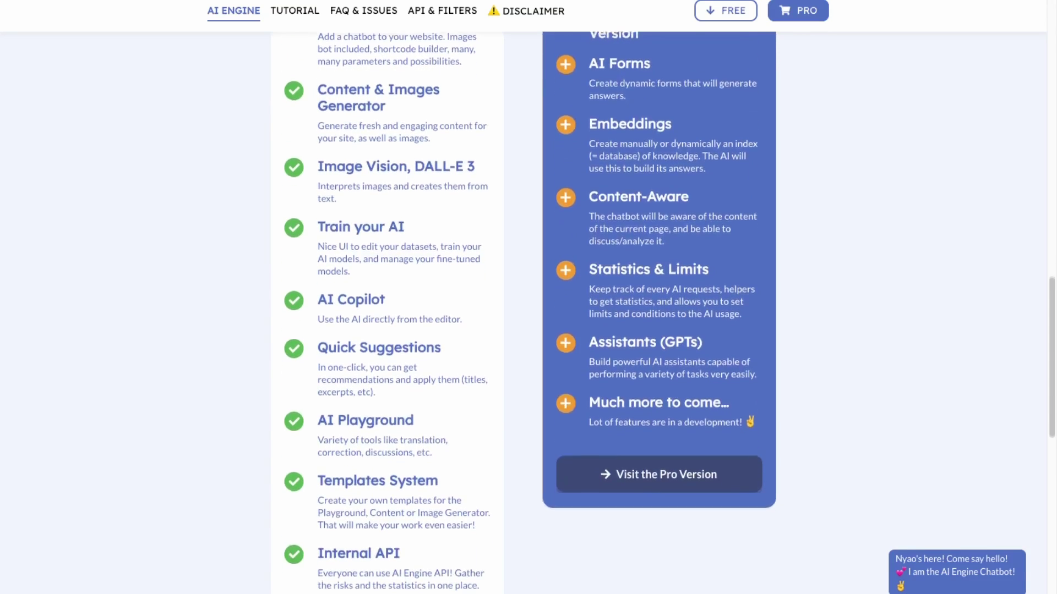
scroll(529, 314, "up", 2)
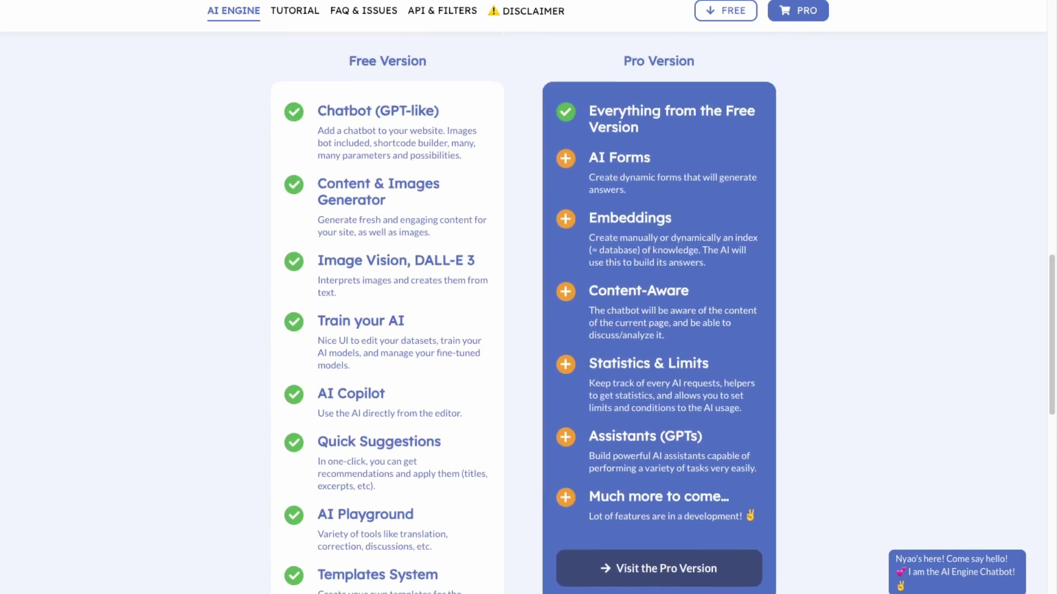